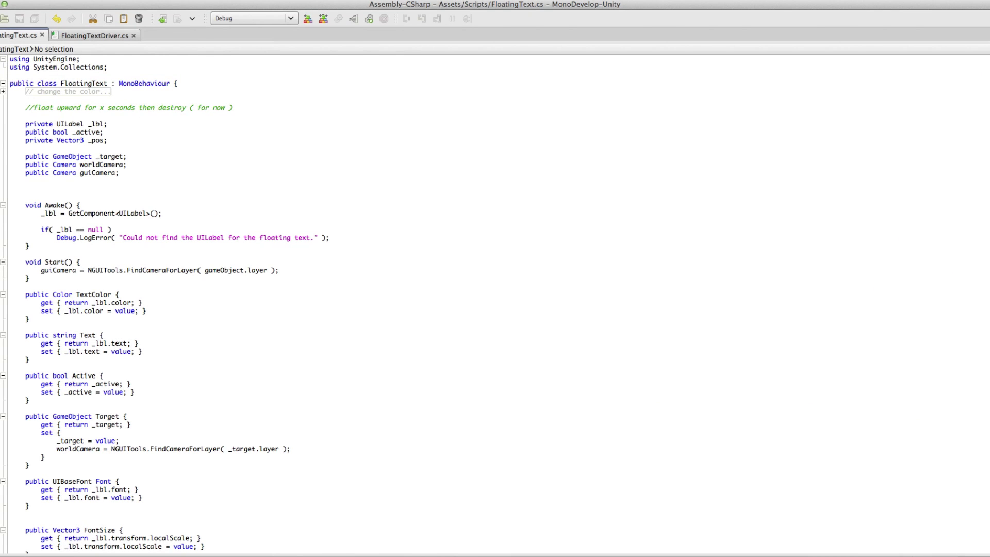
Declare a 'private Transform _t' field after the guiCamera declaration in FloatingText.cs.
{"action": "key", "text": "super+Tab"}
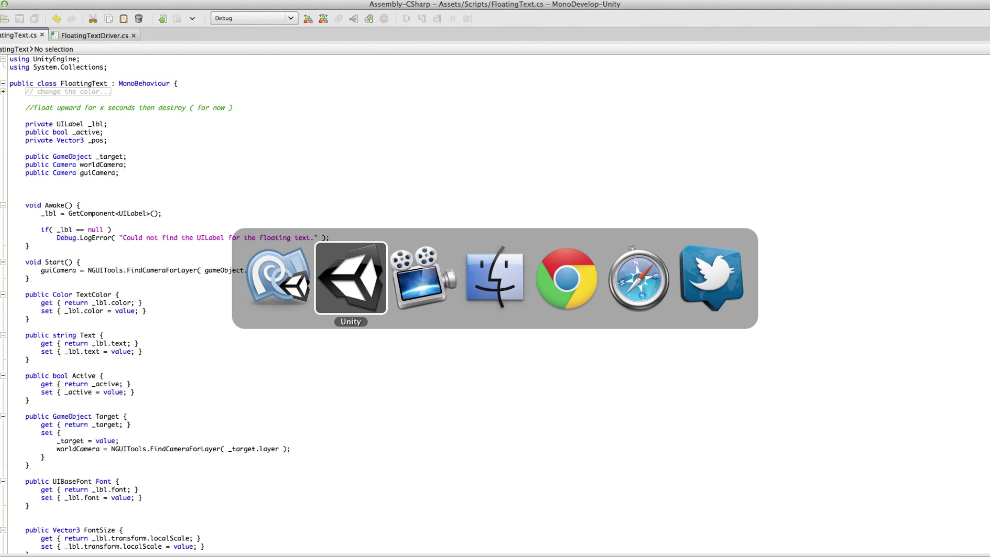
{"action": "key", "text": "Escape"}
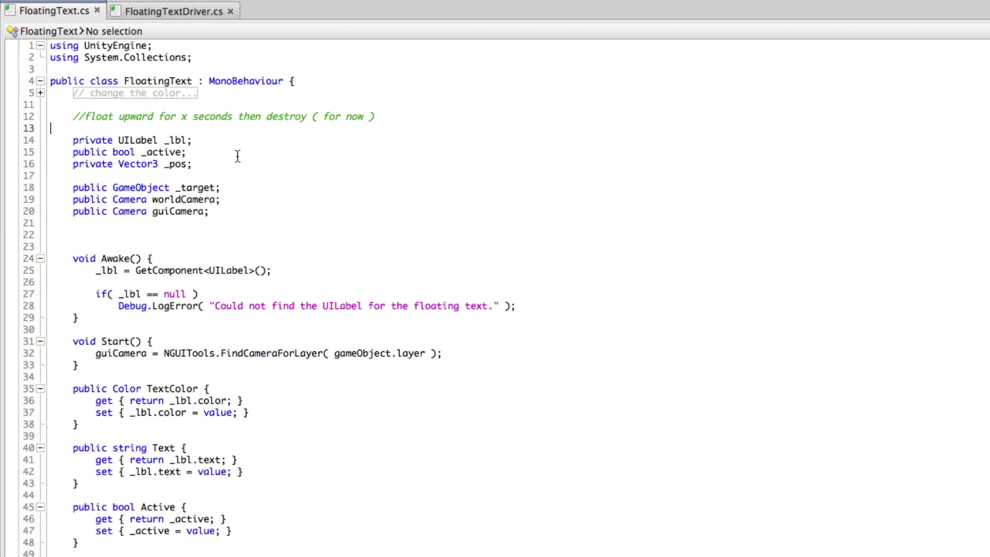
{"action": "left_click", "coordinate": [228, 214]}
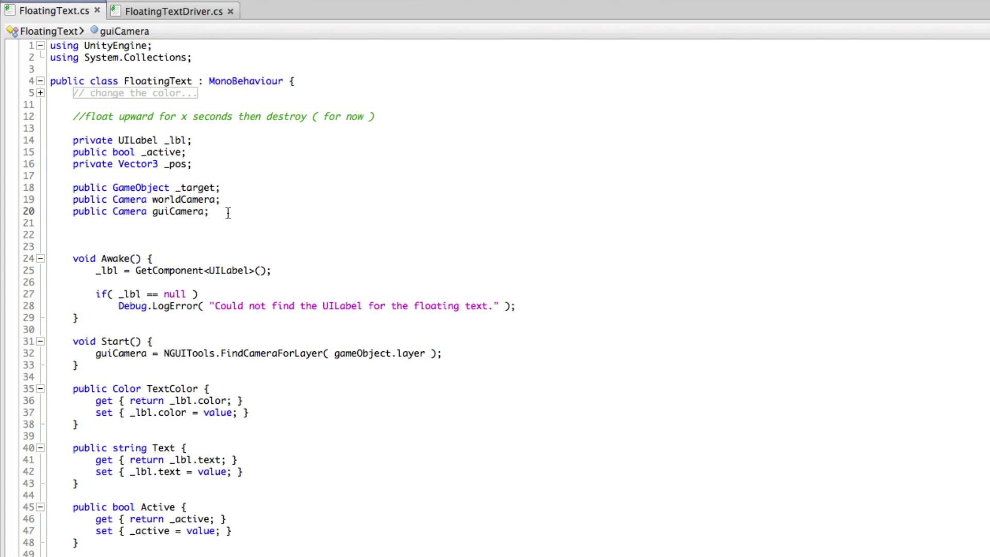
{"action": "key", "text": "Return"}
{"action": "key", "text": "Return"}
{"action": "type", "text": "private "}
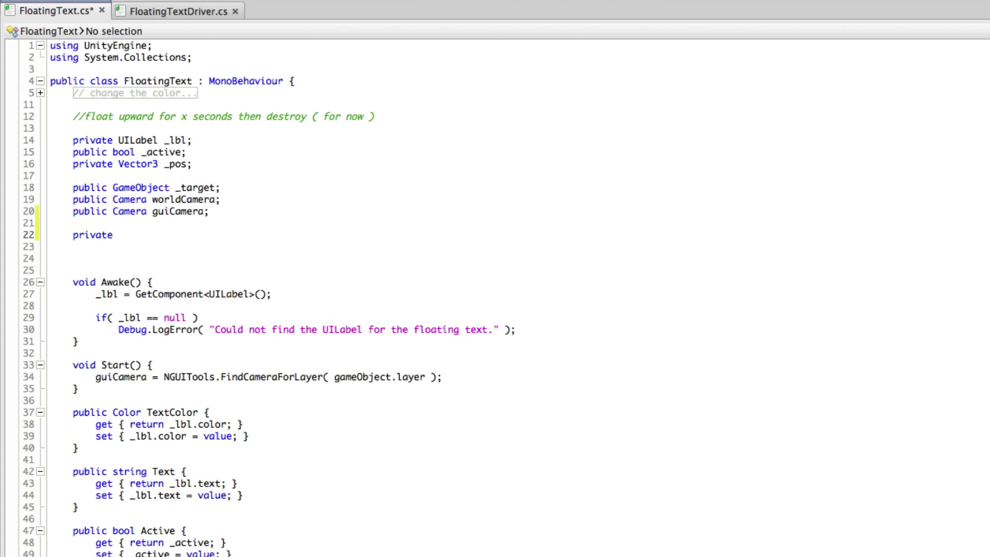
{"action": "type", "text": "Trans"}
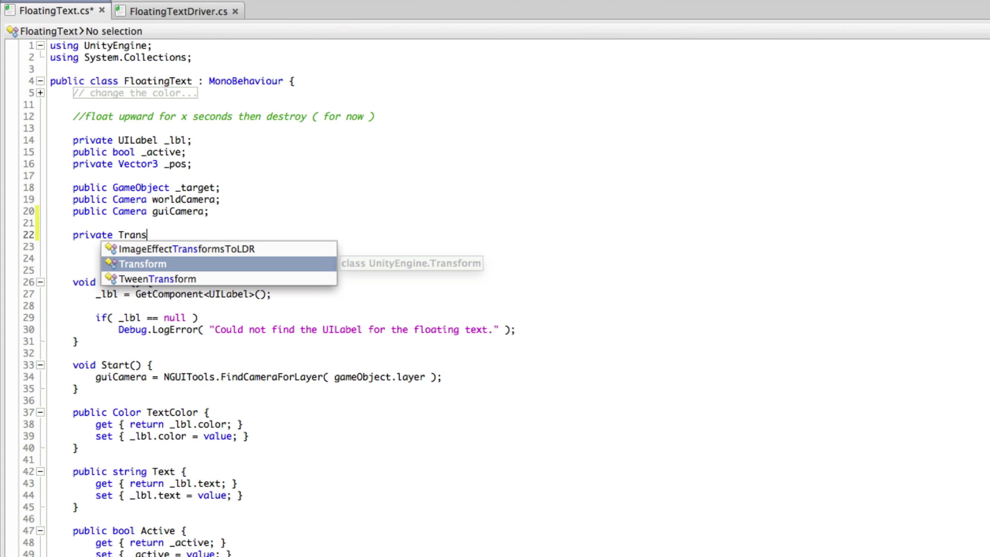
{"action": "key", "text": "Return"}
{"action": "type", "text": "_t;"}
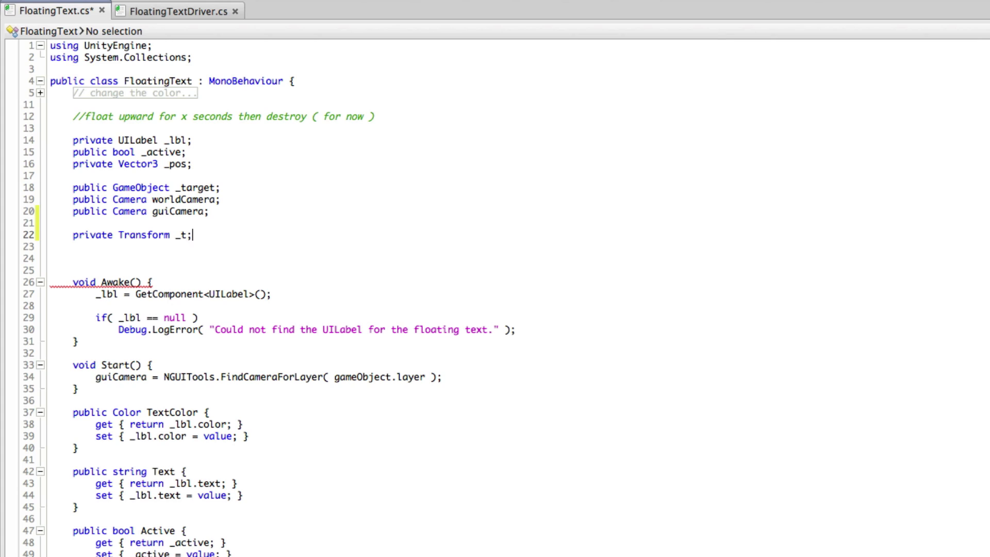
Add '_t = transform' as the first line of Awake(), above the _lbl assignment.
{"action": "left_click", "coordinate": [286, 293]}
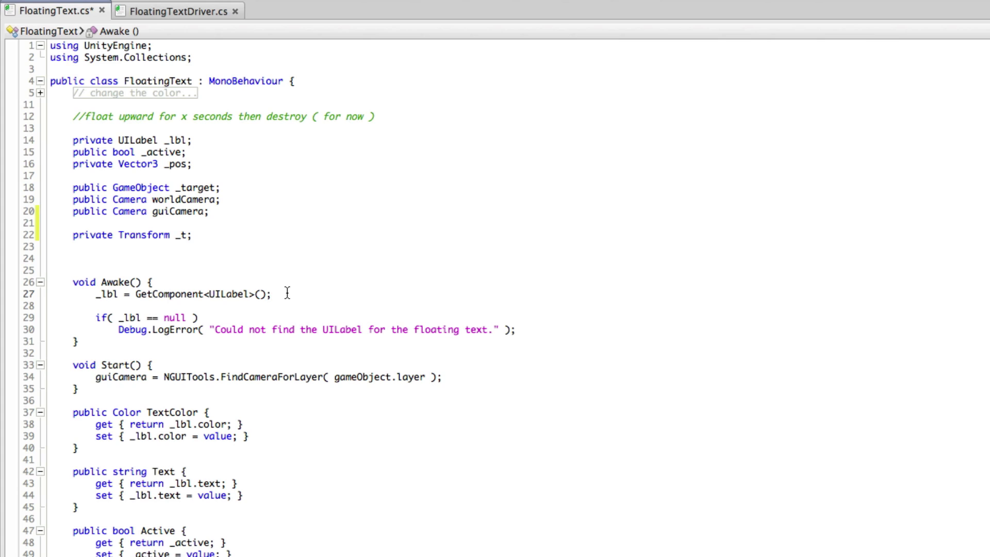
{"action": "key", "text": "Up"}
{"action": "key", "text": "Return"}
{"action": "type", "text": "_t"}
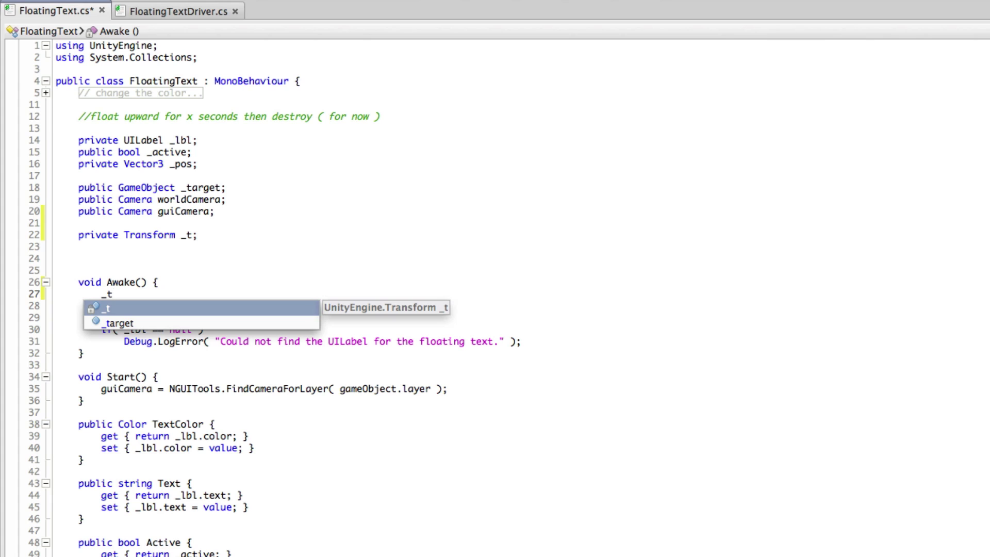
{"action": "type", "text": " = "}
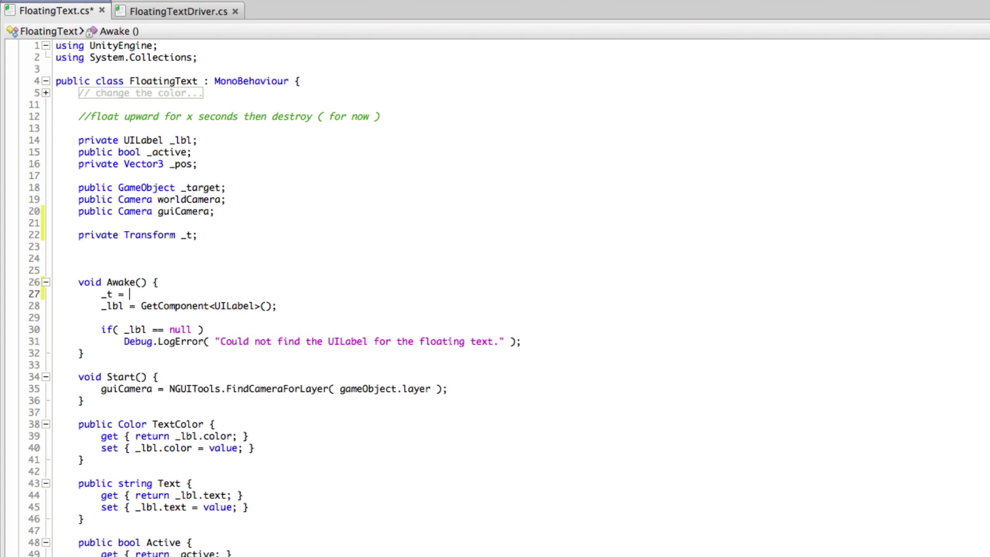
{"action": "type", "text": "trans"}
{"action": "key", "text": "Return"}
Finish the '_t = transform;' statement and save FloatingText.cs.
{"action": "type", "text": ";"}
{"action": "key", "text": "super+s"}
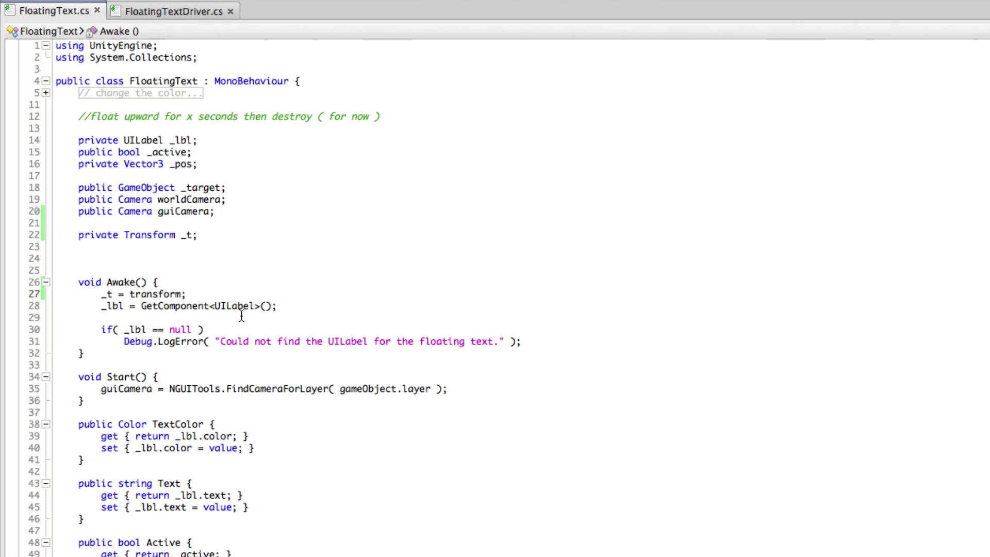
{"action": "scroll", "coordinate": [240, 343], "scroll_direction": "down", "scroll_amount": 15}
{"action": "scroll", "coordinate": [196, 487], "scroll_direction": "up", "scroll_amount": 8}
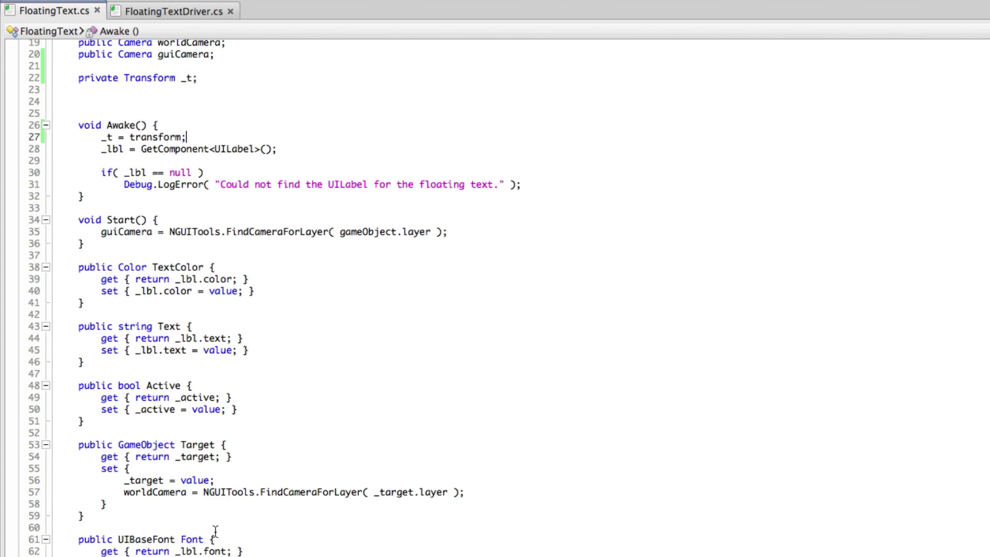
{"action": "scroll", "coordinate": [196, 487], "scroll_direction": "down", "scroll_amount": 8}
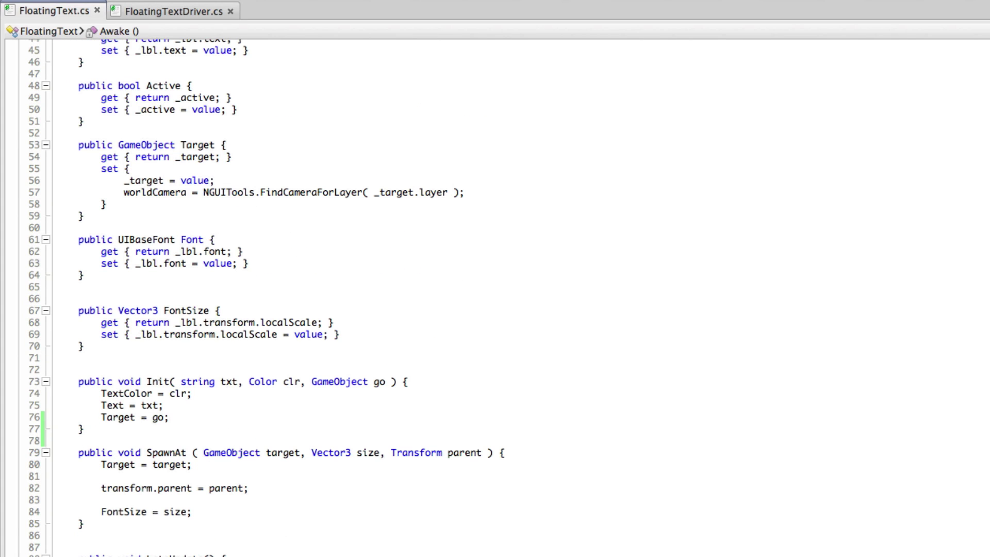
{"action": "scroll", "coordinate": [636, 551], "scroll_direction": "down", "scroll_amount": 3}
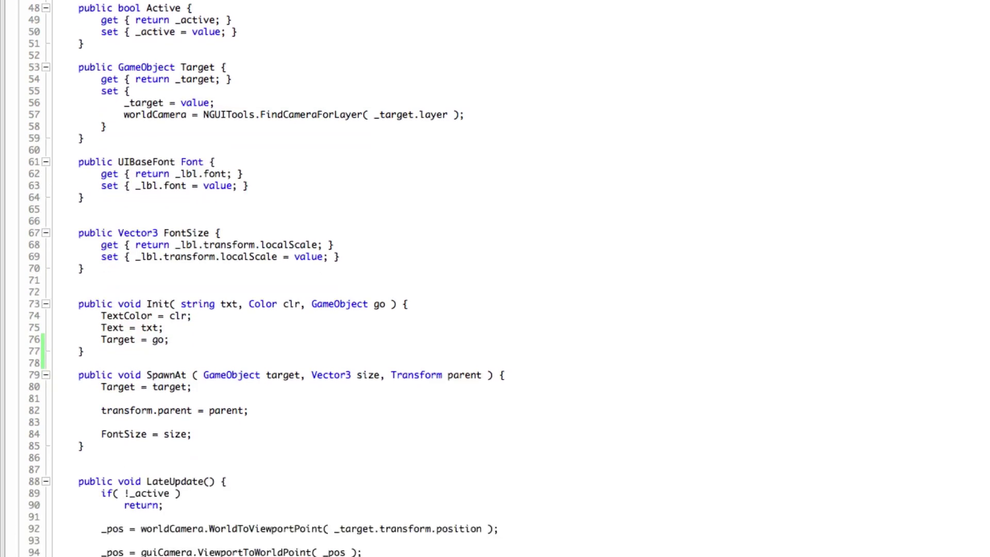
Replace 'transform' with '_t' on line 82 in SpawnAt, then check Unity's console.
{"action": "left_click", "coordinate": [103, 522]}
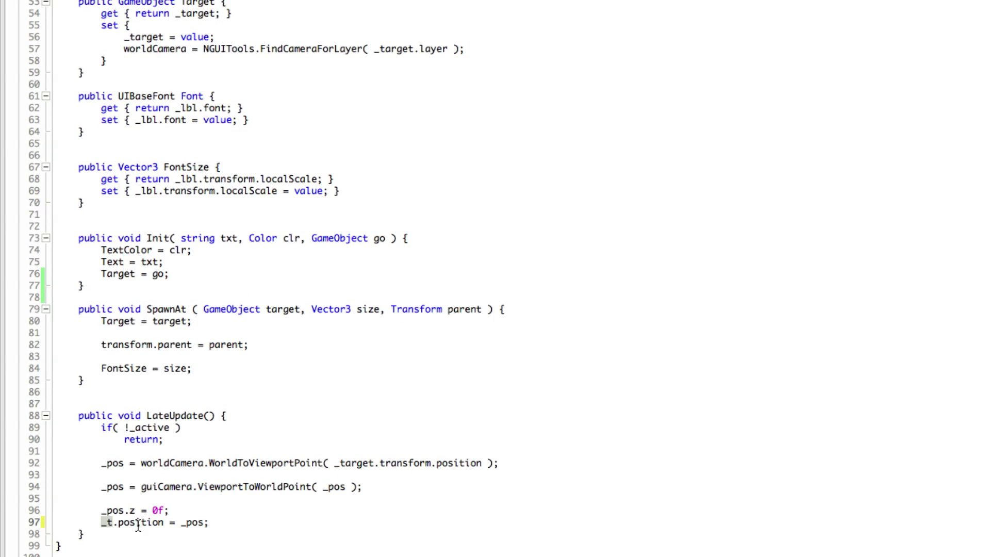
{"action": "key", "text": "Up"}
{"action": "key", "text": "Up"}
{"action": "key", "text": "Up"}
{"action": "key", "text": "Up"}
{"action": "double_click", "coordinate": [136, 340]}
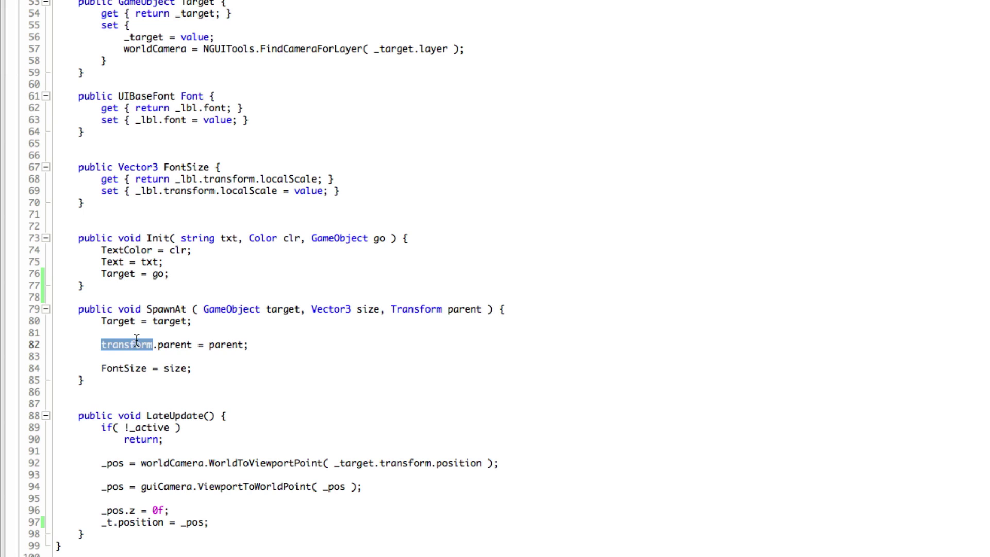
{"action": "type", "text": "_t"}
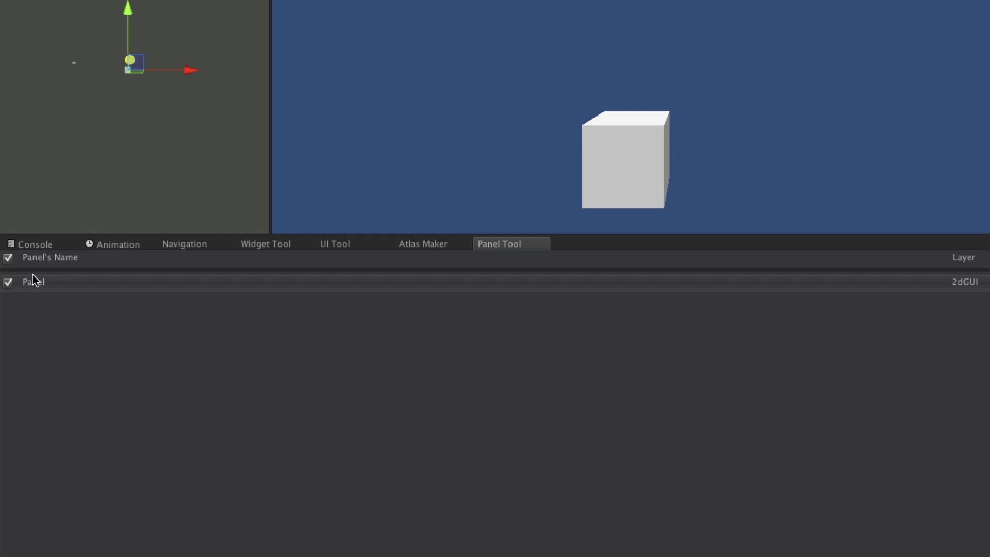
{"action": "left_click", "coordinate": [37, 244]}
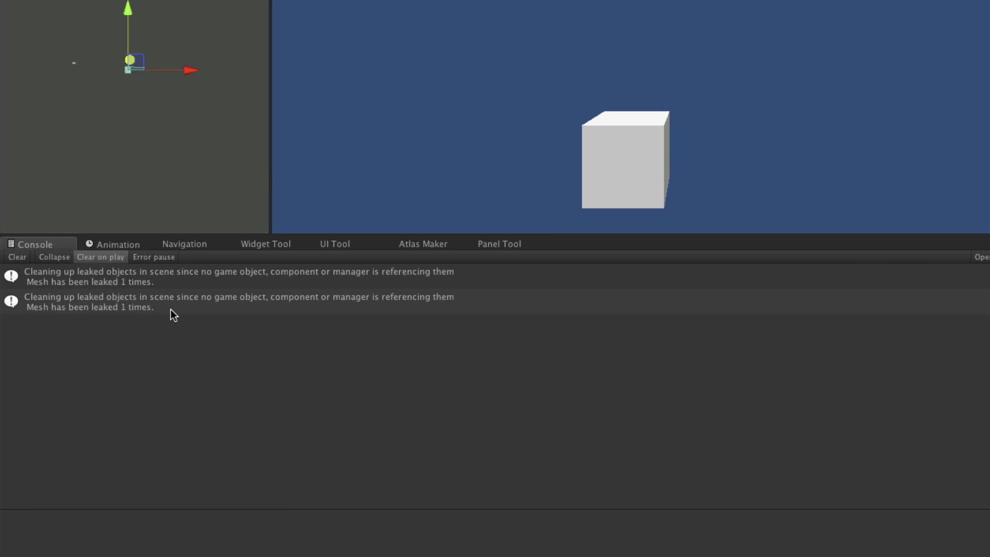
{"action": "key", "text": "super+Tab"}
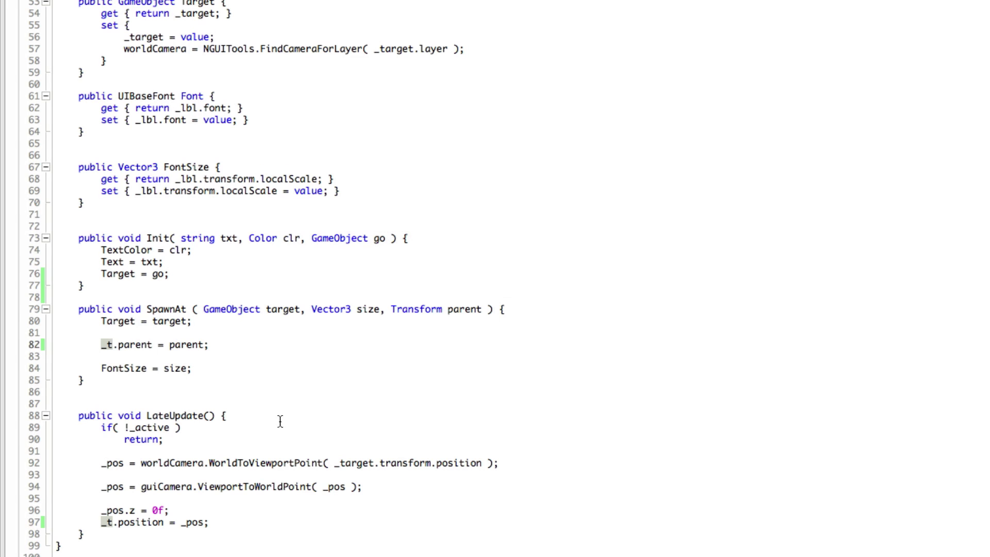
Rename the FontSize property to Size using Refactor > Rename.
{"action": "scroll", "coordinate": [266, 344], "scroll_direction": "up", "scroll_amount": 13}
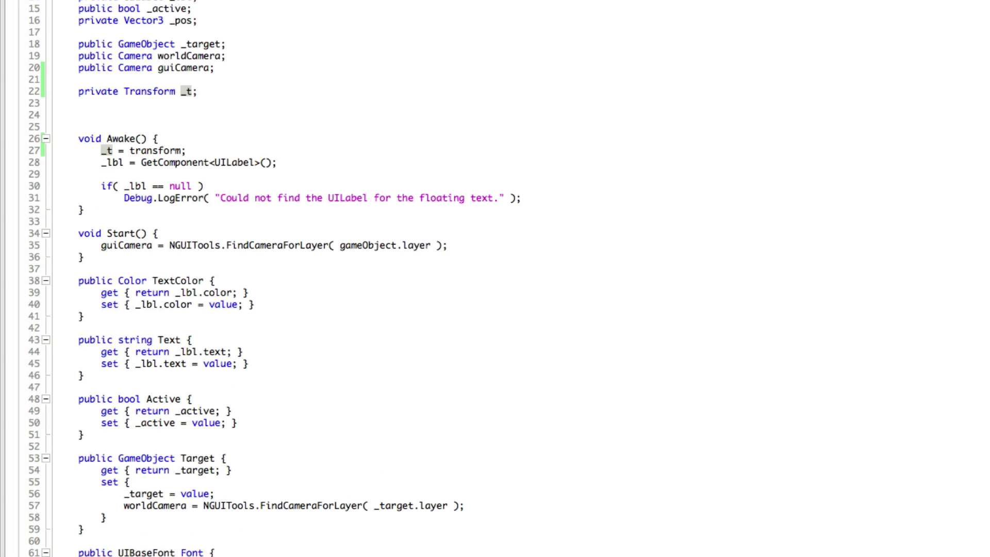
{"action": "scroll", "coordinate": [250, 141], "scroll_direction": "down", "scroll_amount": 13}
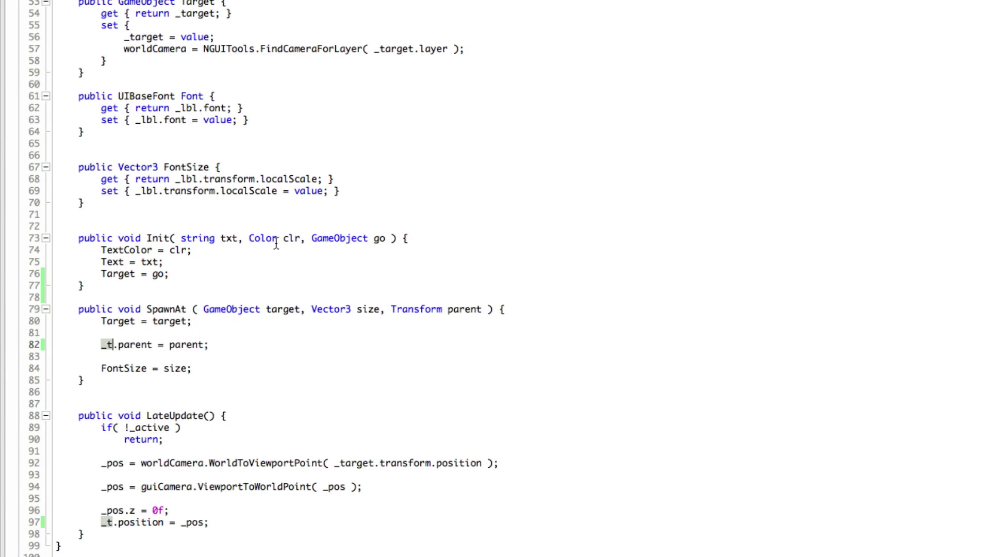
{"action": "right_click", "coordinate": [188, 166]}
{"action": "mouse_move", "coordinate": [232, 176]}
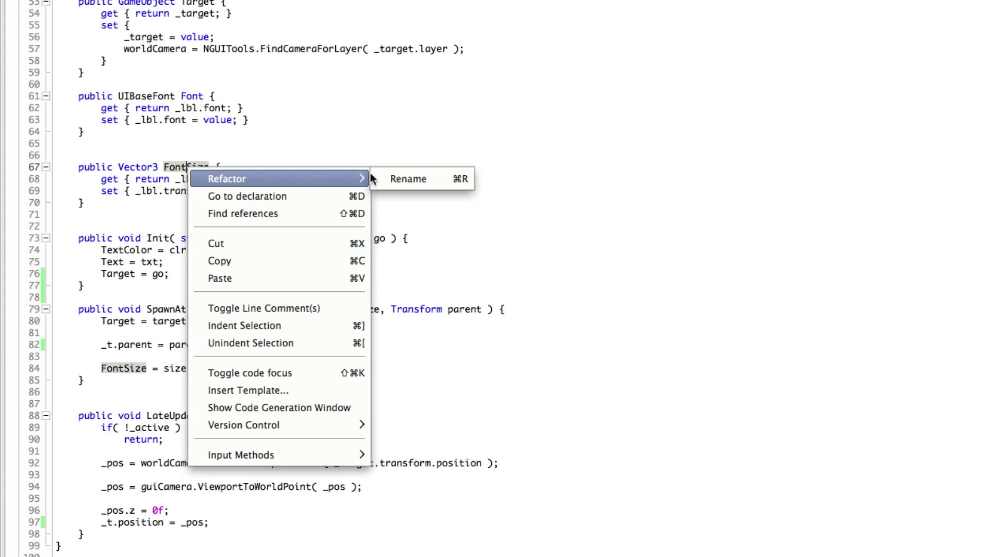
{"action": "left_click", "coordinate": [404, 176]}
{"action": "type", "text": "Size"}
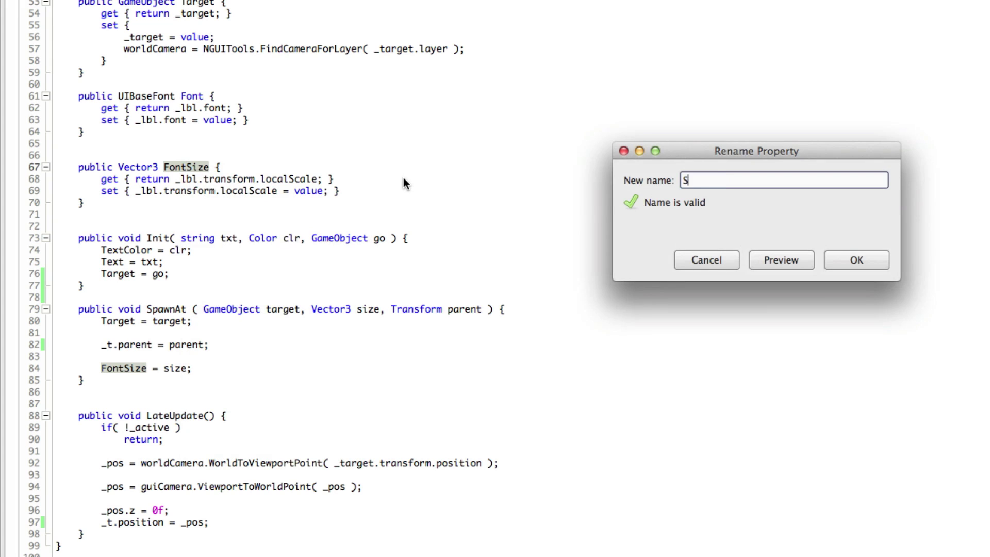
{"action": "key", "text": "Return"}
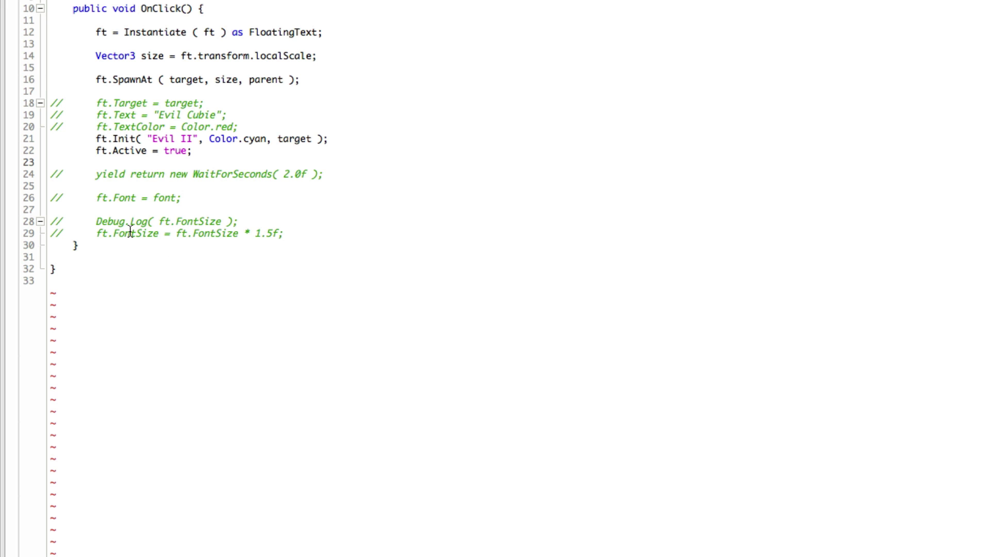
Clear Unity's console, review the FloatingText class in MonoDevelop, then return to Unity.
{"action": "key", "text": "super+Tab"}
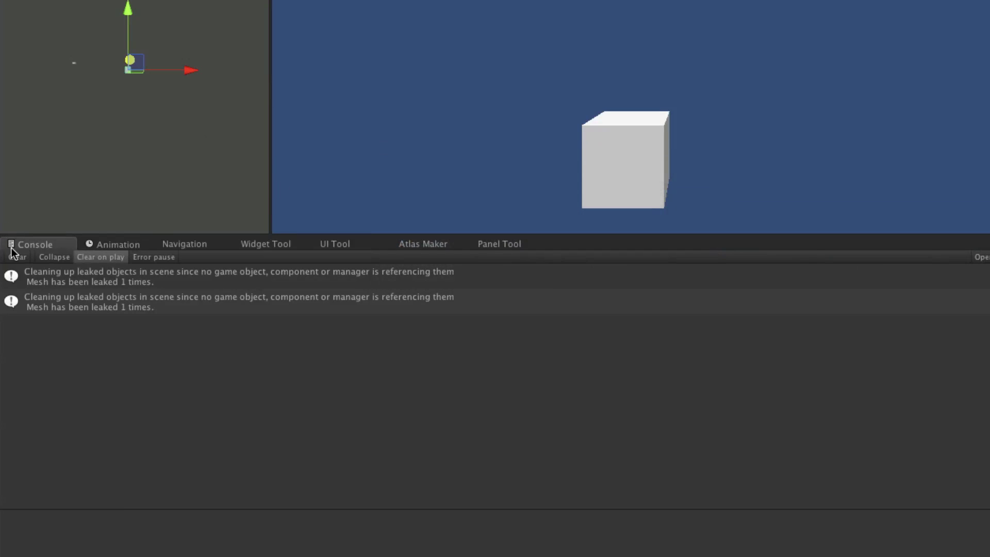
{"action": "left_click", "coordinate": [19, 255]}
{"action": "key", "text": "super+Tab"}
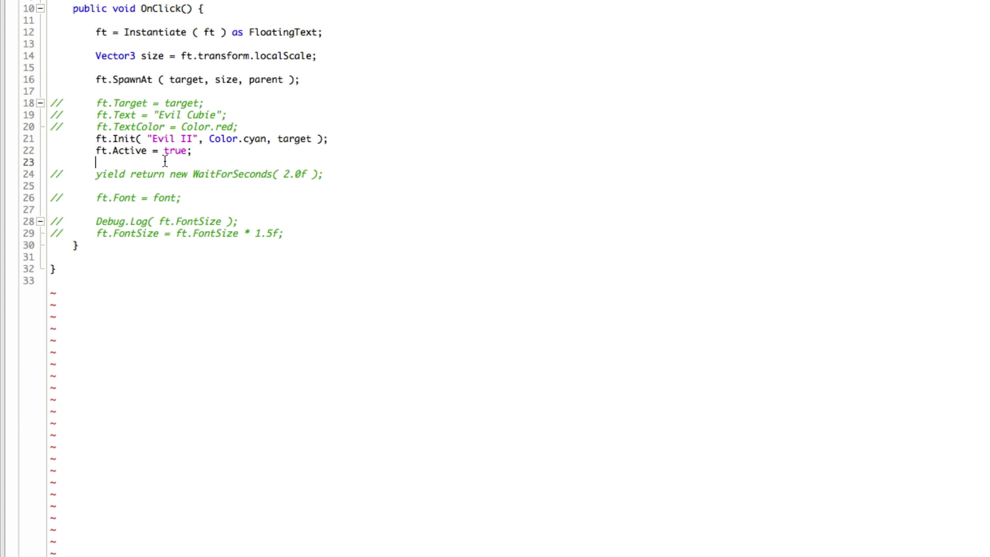
{"action": "key", "text": "ctrl+Tab"}
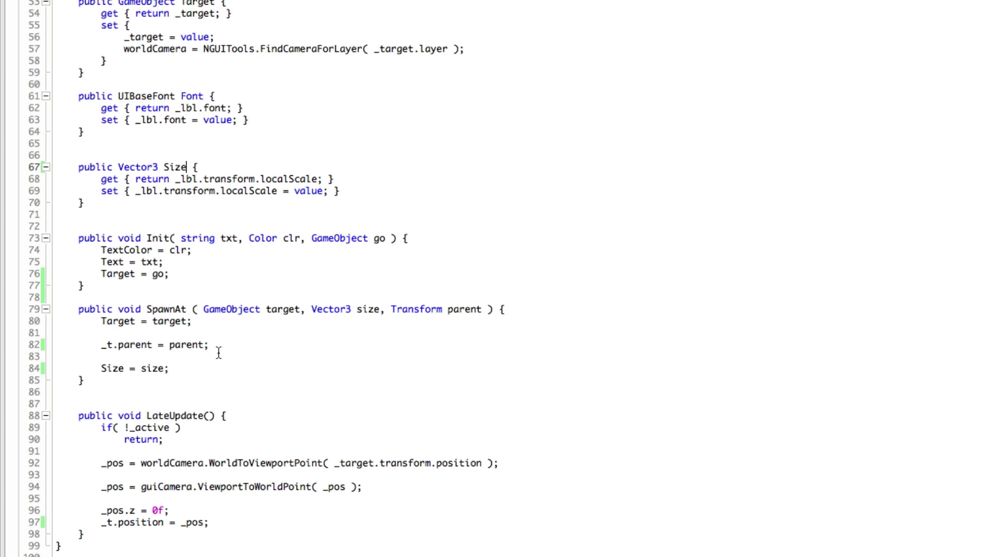
{"action": "scroll", "coordinate": [230, 187], "scroll_direction": "up", "scroll_amount": 10}
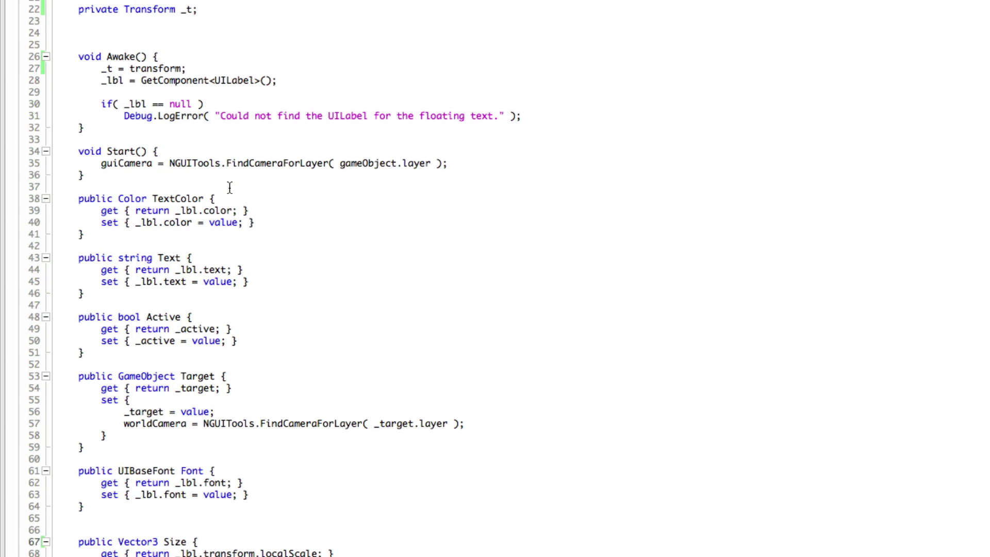
{"action": "scroll", "coordinate": [229, 187], "scroll_direction": "up", "scroll_amount": 3}
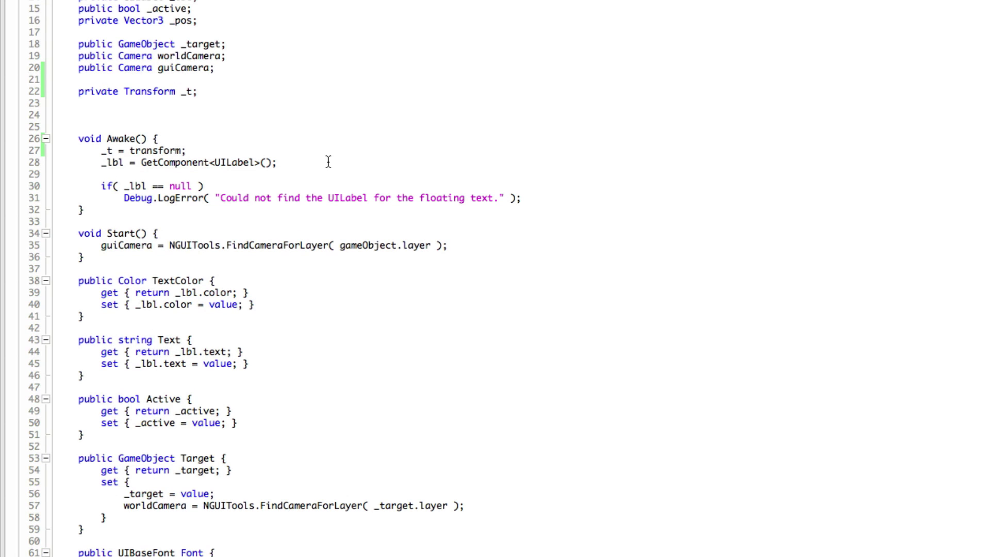
{"action": "key", "text": "super+Tab"}
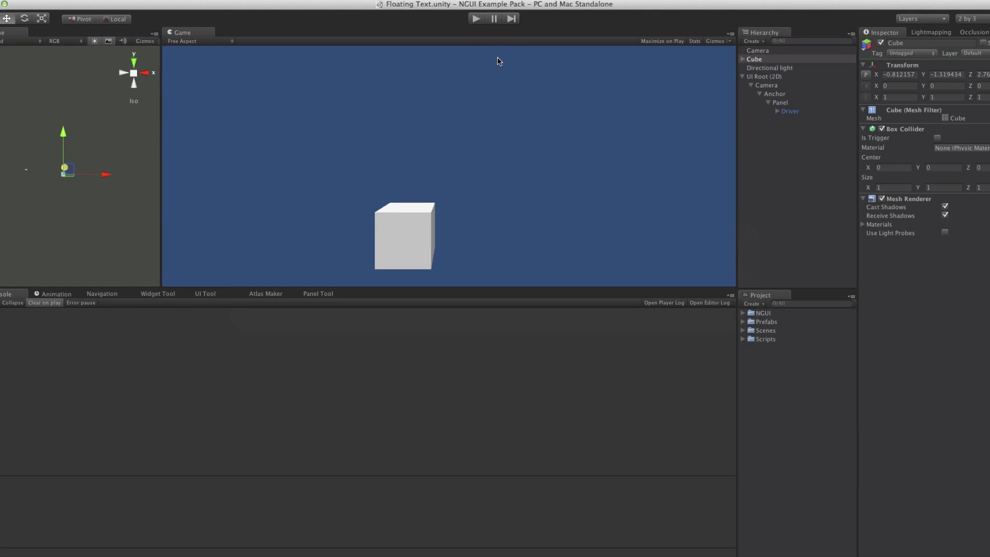
{"action": "left_click", "coordinate": [475, 19]}
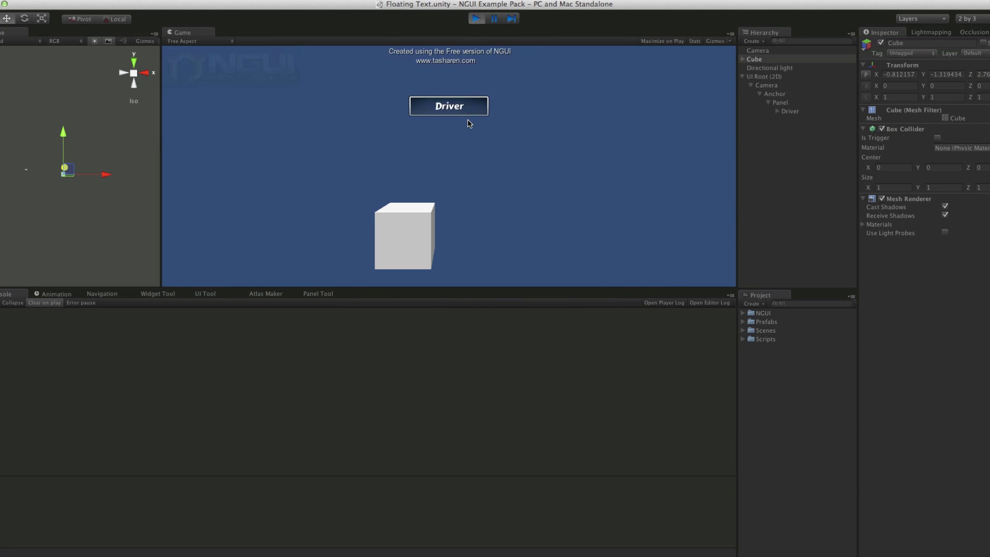
{"action": "left_click", "coordinate": [476, 18]}
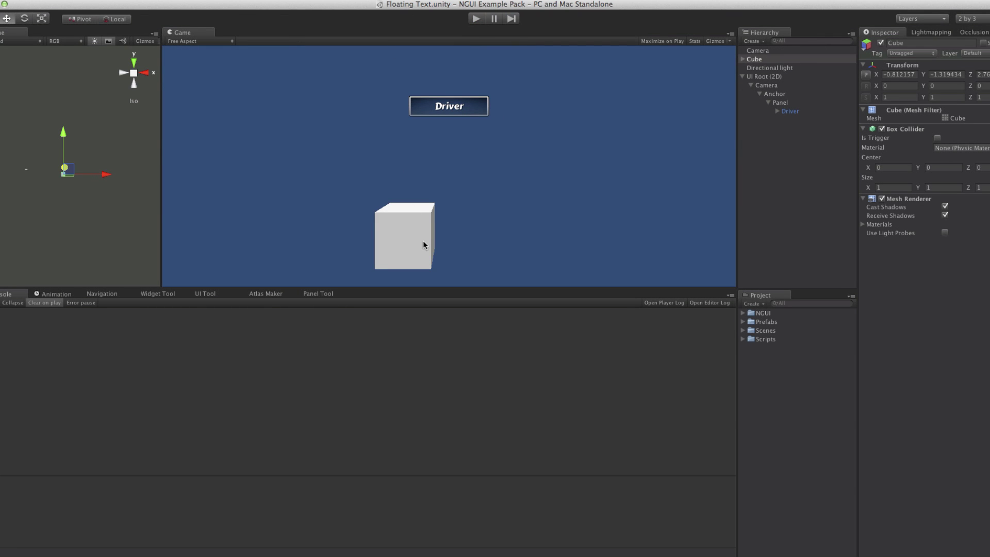
{"action": "left_click", "coordinate": [758, 118]}
{"action": "left_click", "coordinate": [761, 58]}
{"action": "mouse_move", "coordinate": [105, 171]}
{"action": "left_mouse_down"}
{"action": "mouse_move", "coordinate": [132, 172]}
{"action": "mouse_move", "coordinate": [97, 170]}
{"action": "mouse_move", "coordinate": [117, 166]}
{"action": "mouse_move", "coordinate": [106, 166]}
{"action": "left_mouse_up"}
{"action": "left_click", "coordinate": [789, 155]}
{"action": "left_click", "coordinate": [787, 51]}
{"action": "left_click", "coordinate": [817, 61]}
{"action": "key", "text": "Up"}
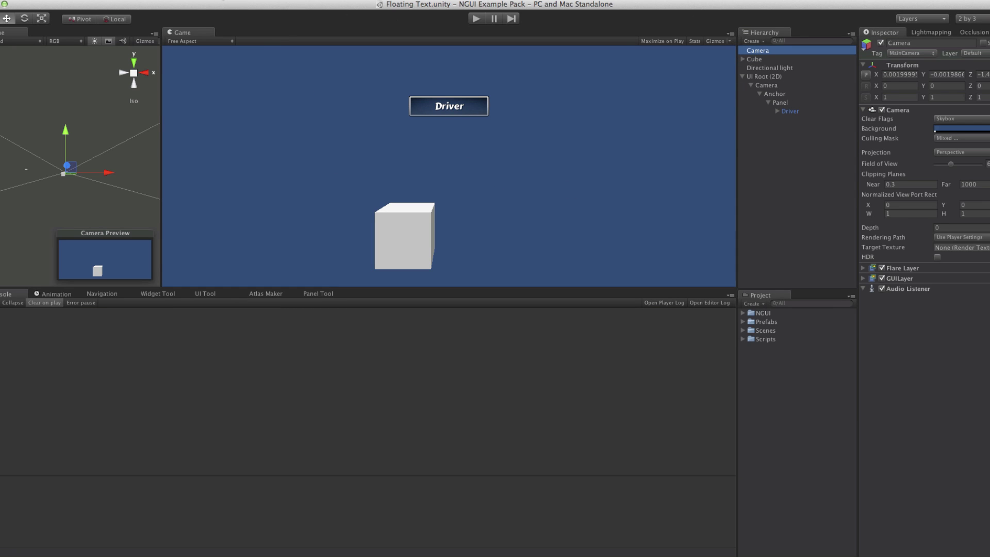
{"action": "left_click", "coordinate": [191, 1]}
{"action": "mouse_move", "coordinate": [234, 78]}
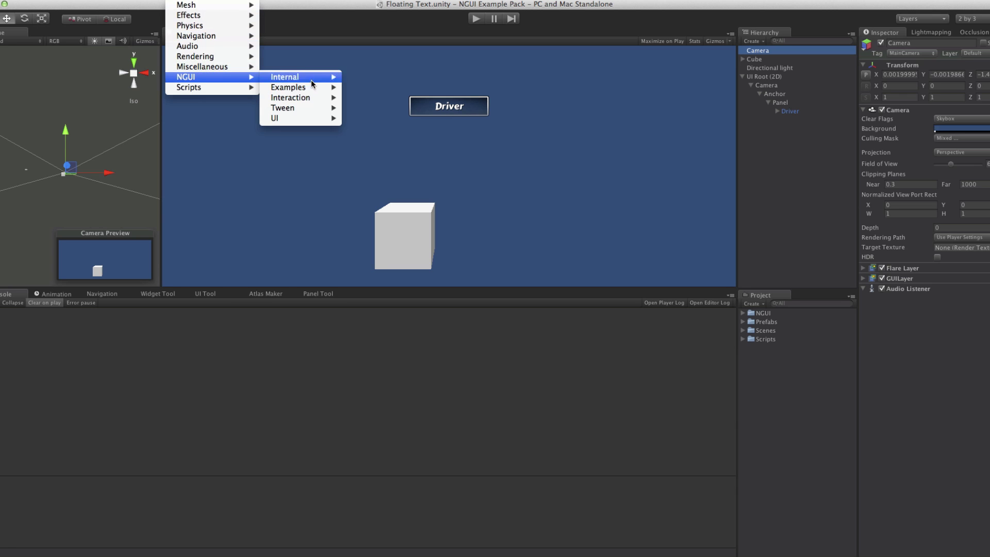
{"action": "mouse_move", "coordinate": [322, 106]}
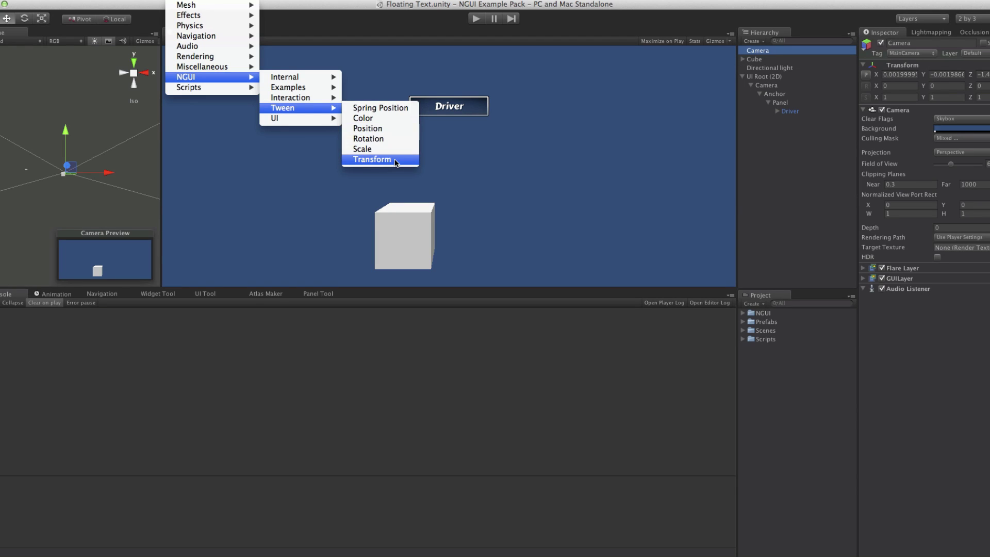
{"action": "left_click", "coordinate": [395, 132]}
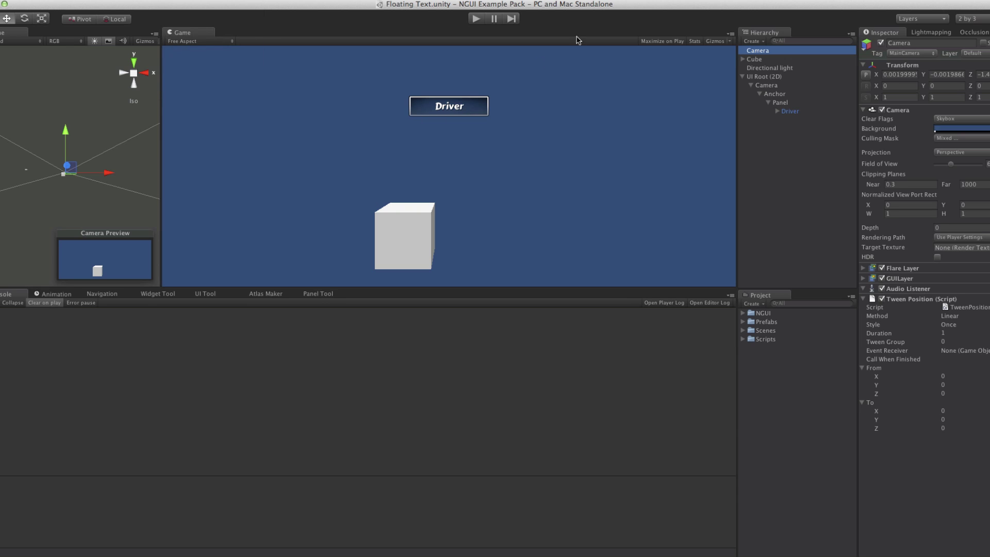
{"action": "left_click", "coordinate": [779, 194]}
{"action": "left_click", "coordinate": [776, 50]}
{"action": "right_click", "coordinate": [932, 304]}
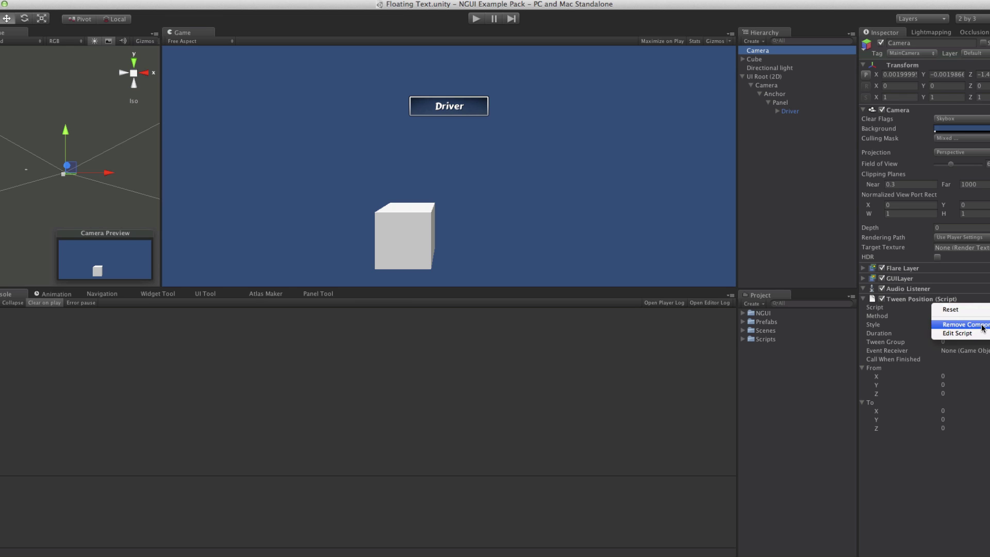
{"action": "left_click", "coordinate": [959, 324]}
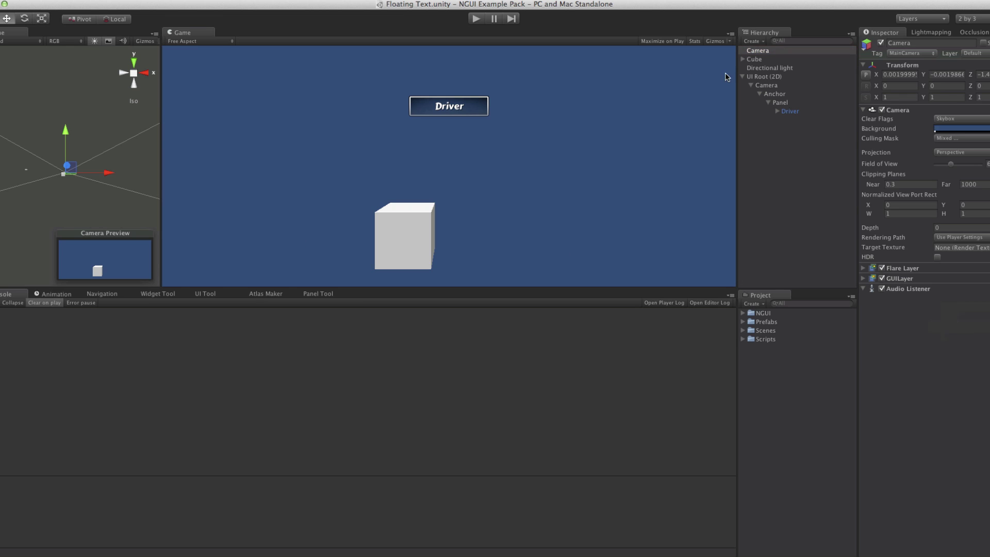
{"action": "left_click", "coordinate": [757, 60]}
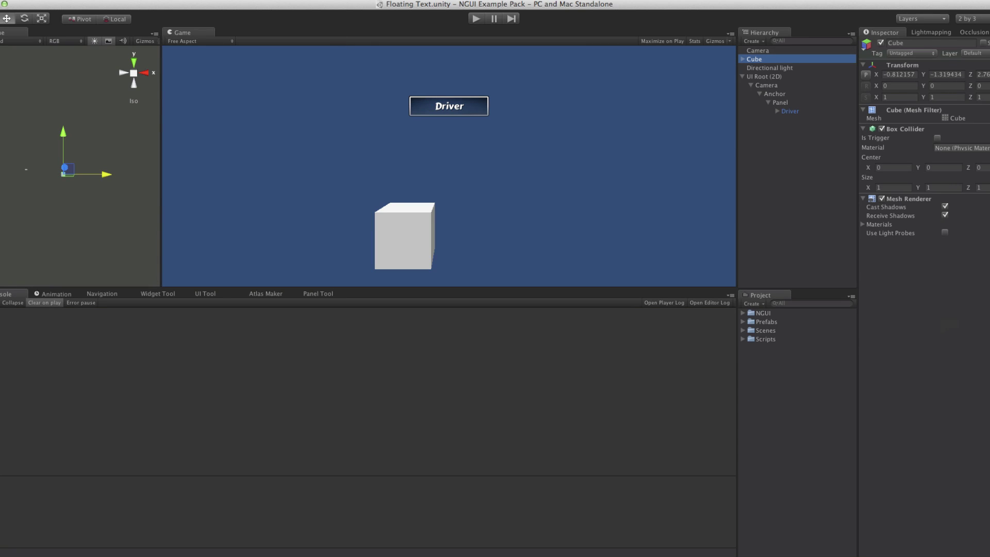
Add an NGUI Tween Position component to the Cube from the Component menu.
{"action": "left_click", "coordinate": [207, 0]}
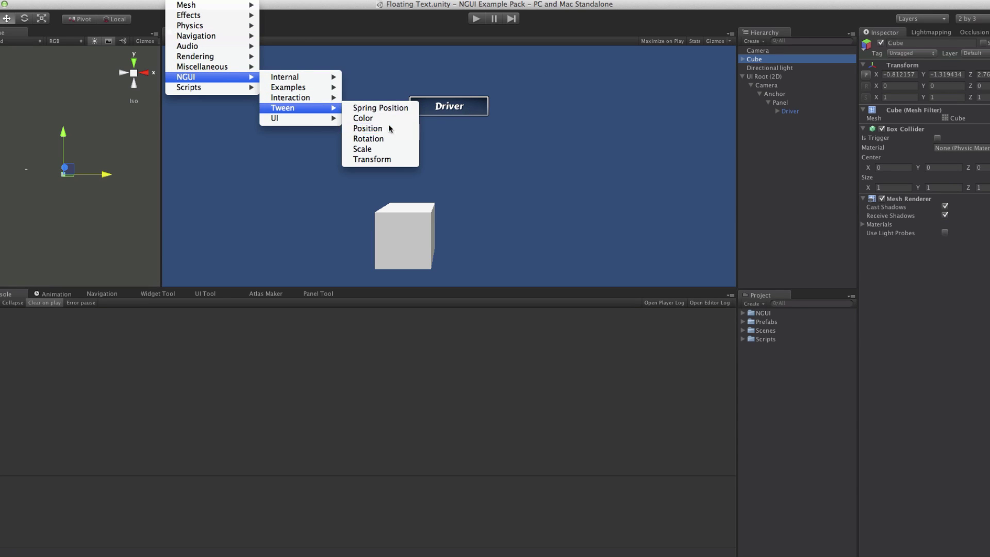
{"action": "left_click", "coordinate": [367, 128]}
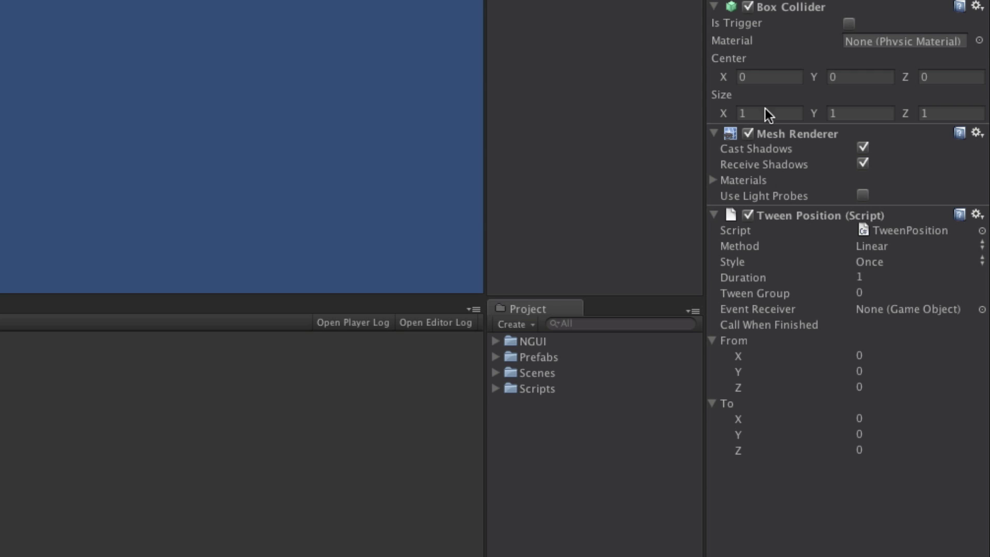
Set the tween's From X to -1.812157 and To X to 1.812157.
{"action": "left_click", "coordinate": [890, 342]}
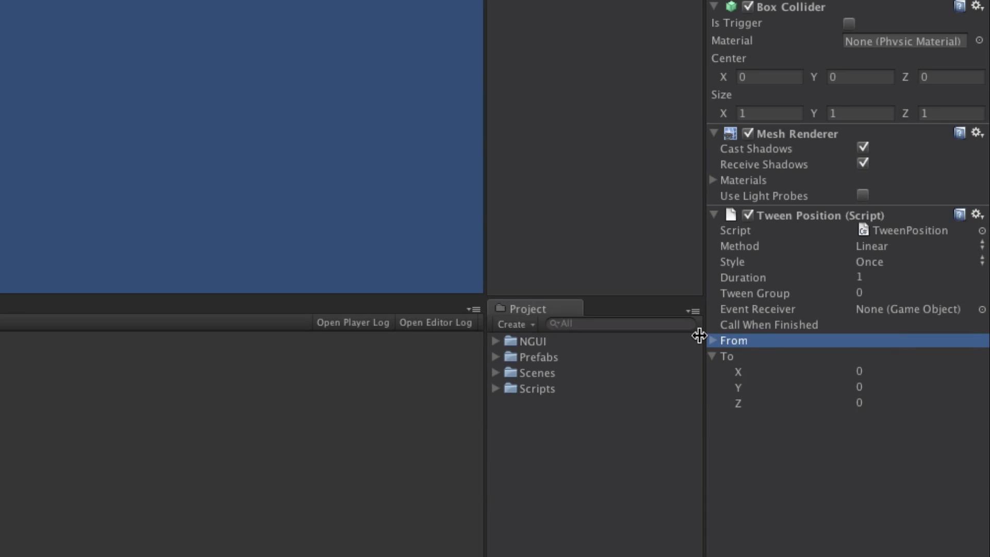
{"action": "left_click", "coordinate": [711, 341]}
{"action": "left_click", "coordinate": [885, 355]}
{"action": "type", "text": "-0.812157"}
{"action": "double_click", "coordinate": [914, 356]}
{"action": "key", "text": "Home"}
{"action": "key", "text": "Right"}
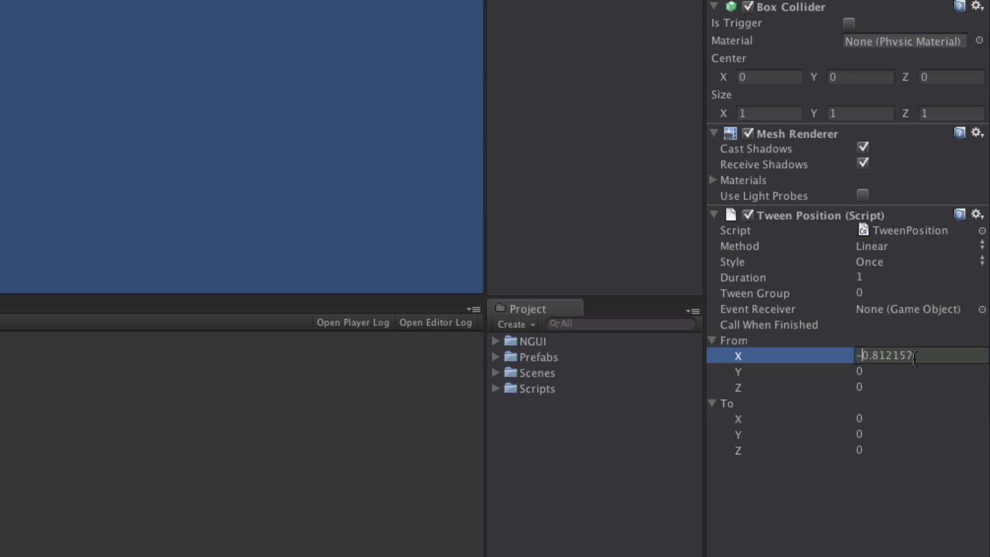
{"action": "key", "text": "BackSpace"}
{"action": "type", "text": "1"}
{"action": "key", "text": "Return"}
{"action": "key", "text": "super+c"}
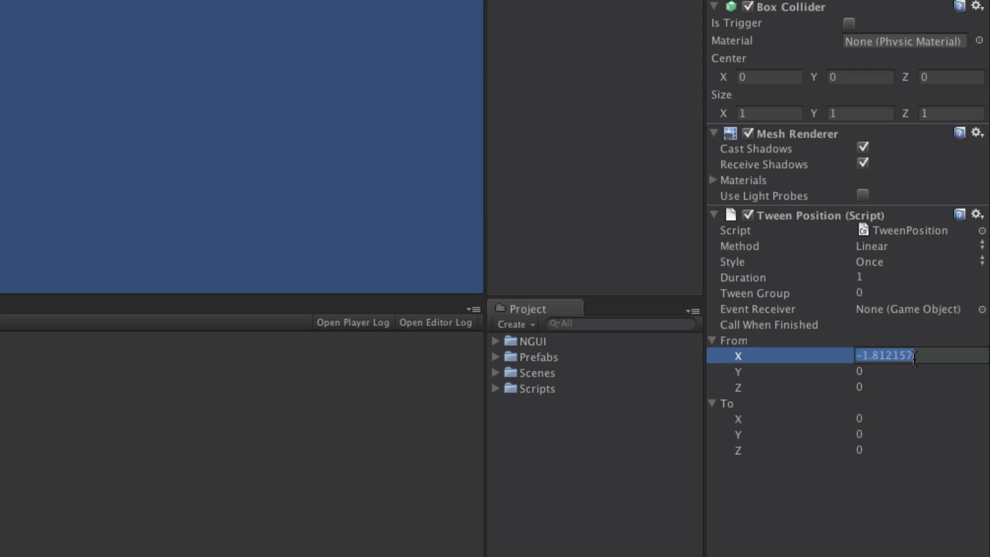
{"action": "left_click", "coordinate": [871, 418]}
{"action": "key", "text": "super+v"}
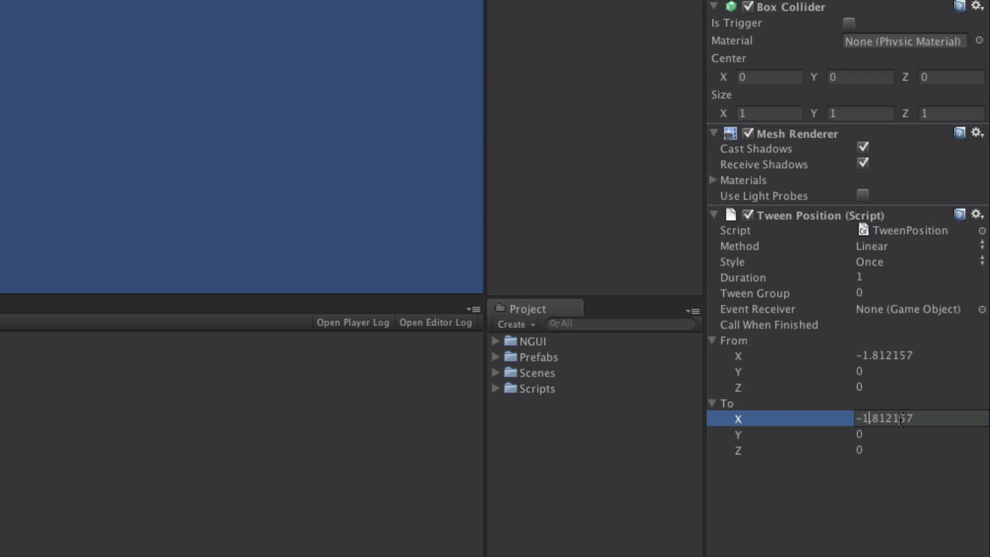
{"action": "key", "text": "Left"}
{"action": "key", "text": "BackSpace"}
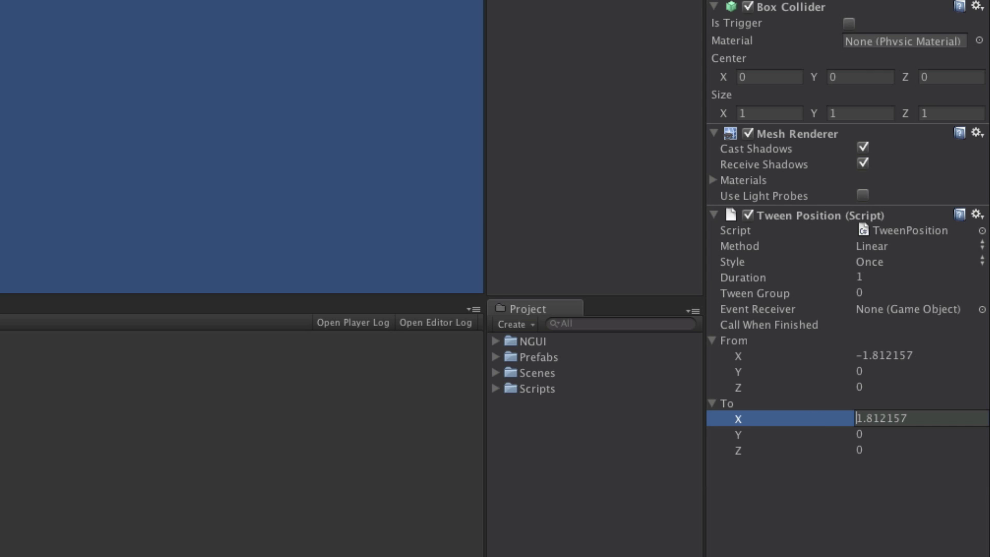
{"action": "key", "text": "Return"}
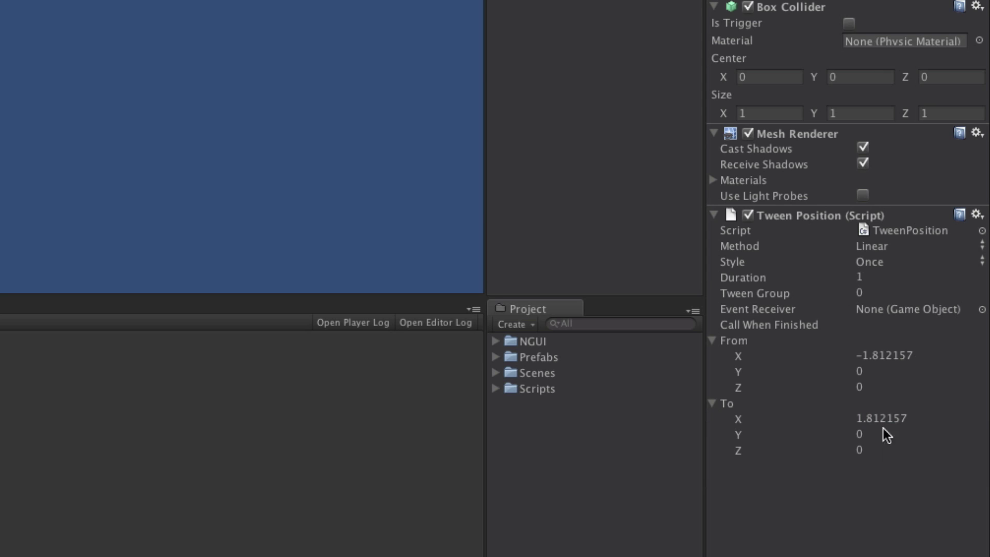
Set From and To Y to -1.319434 and From and To Z to 2.767428.
{"action": "left_click", "coordinate": [883, 372]}
{"action": "type", "text": "-1.319434"}
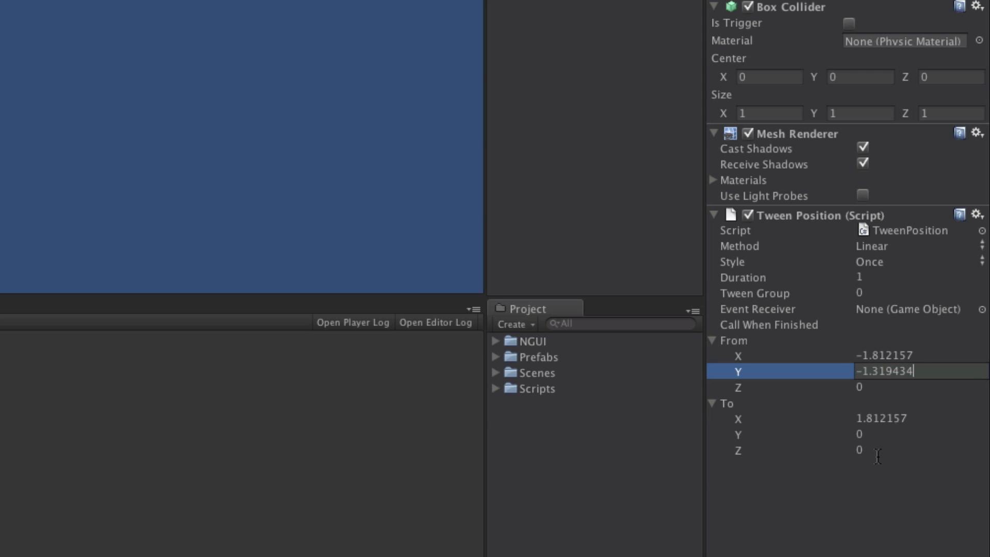
{"action": "left_click", "coordinate": [880, 433]}
{"action": "type", "text": "-1.319434"}
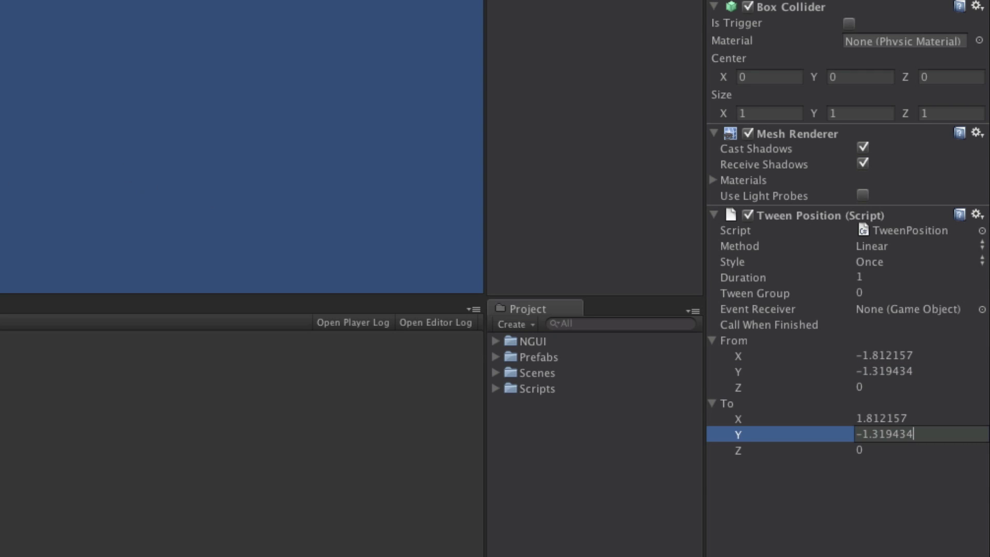
{"action": "key", "text": "Return"}
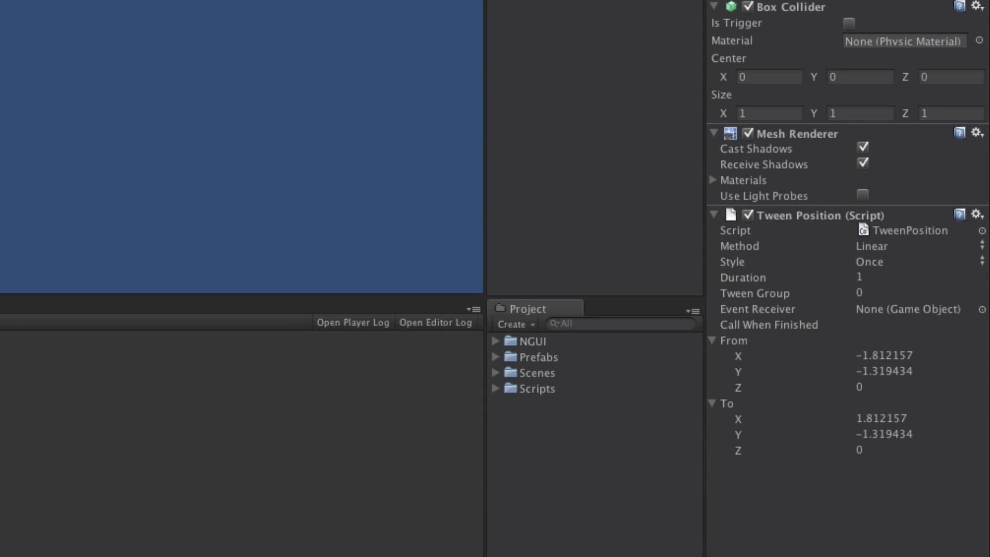
{"action": "left_click", "coordinate": [882, 448]}
{"action": "type", "text": "2.767428"}
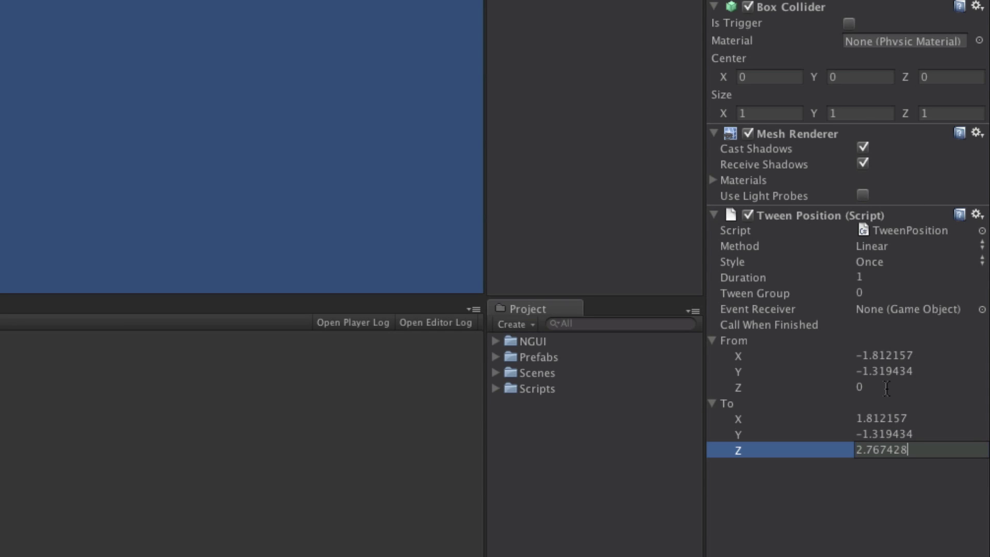
{"action": "left_click", "coordinate": [884, 375]}
{"action": "left_click", "coordinate": [883, 386]}
{"action": "type", "text": "2.767428"}
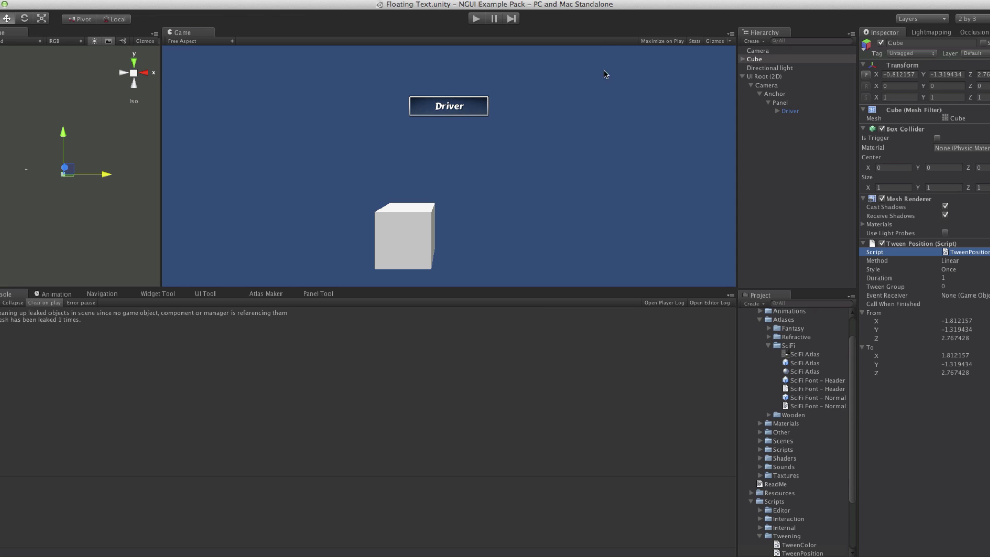
Play and stop the scene to test the tween, then collapse the From and To foldouts.
{"action": "left_click", "coordinate": [474, 19]}
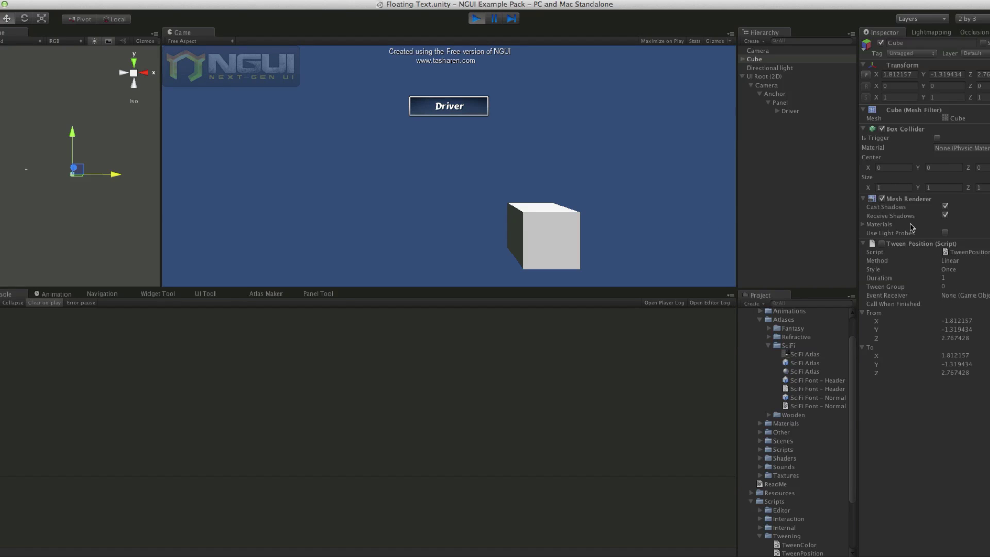
{"action": "left_click", "coordinate": [474, 19]}
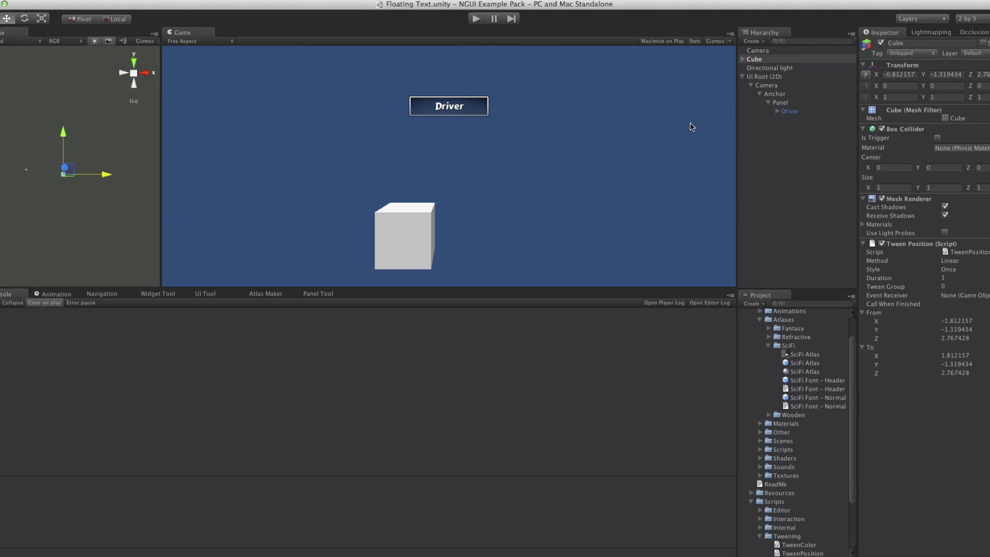
{"action": "left_click", "coordinate": [862, 313]}
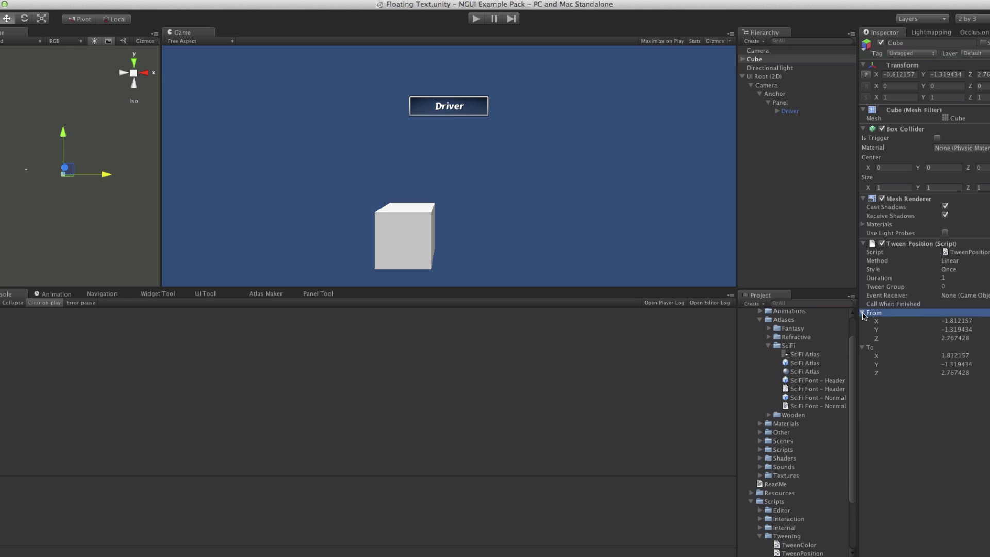
{"action": "left_click", "coordinate": [863, 322]}
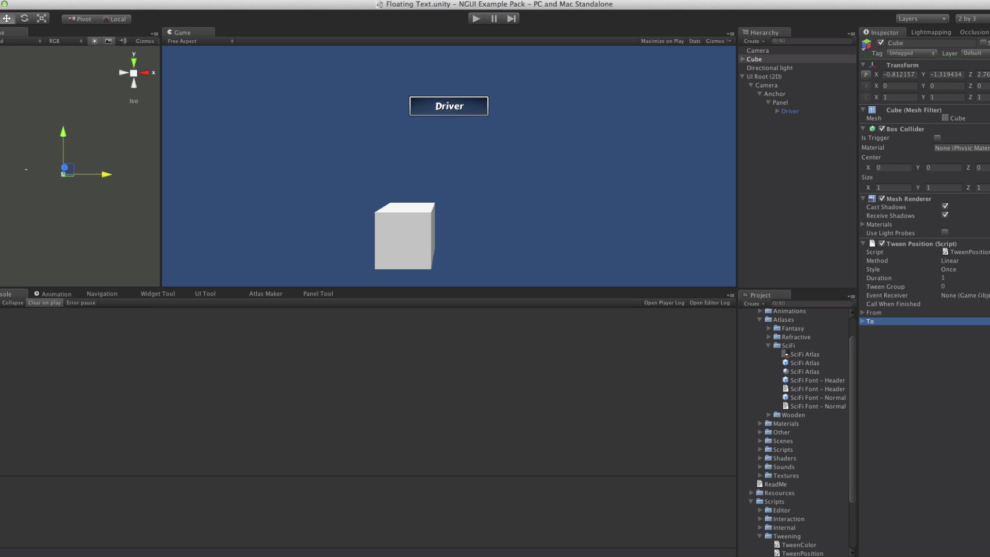
Set the tween Style to PingPong and Method to EaseInOut, then play to preview.
{"action": "left_click", "coordinate": [954, 262]}
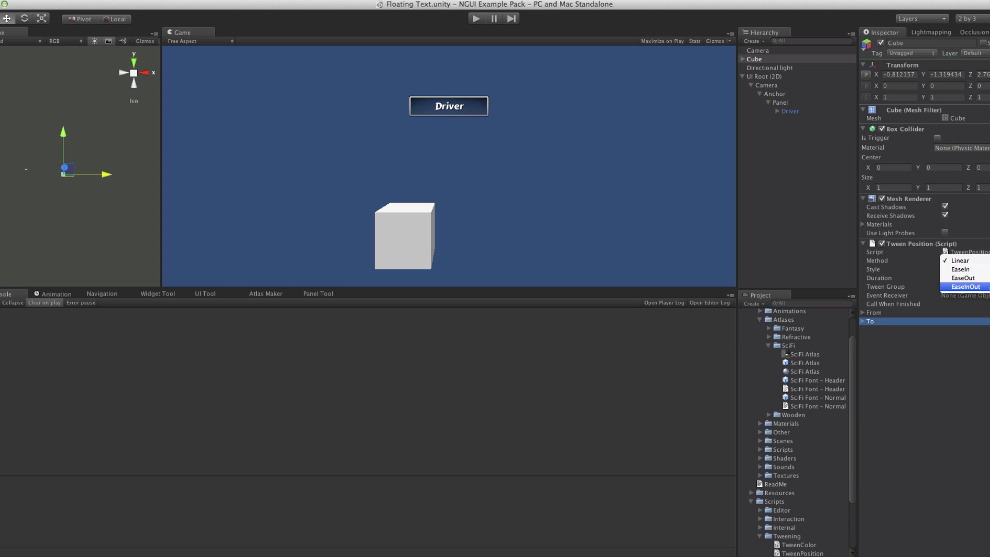
{"action": "left_click", "coordinate": [982, 218]}
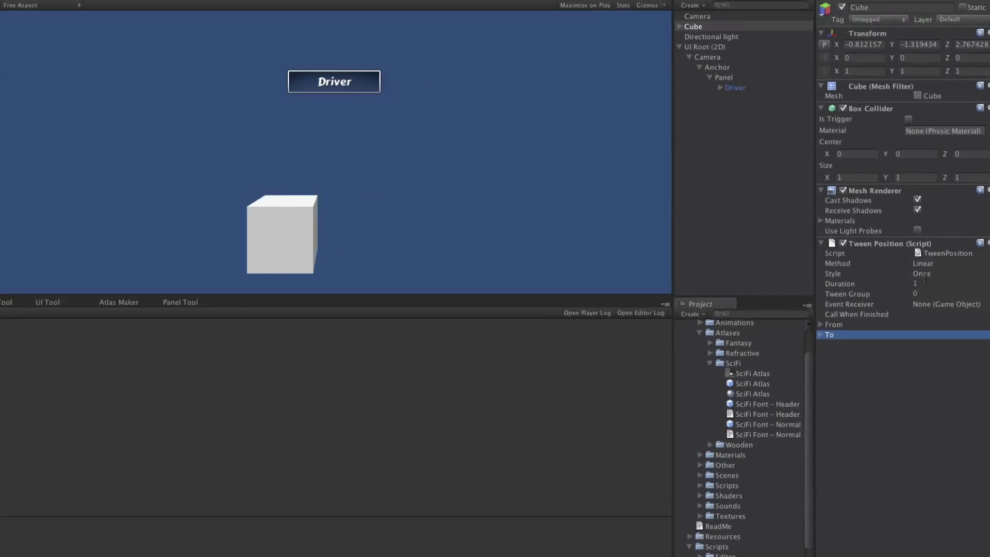
{"action": "left_click", "coordinate": [907, 277]}
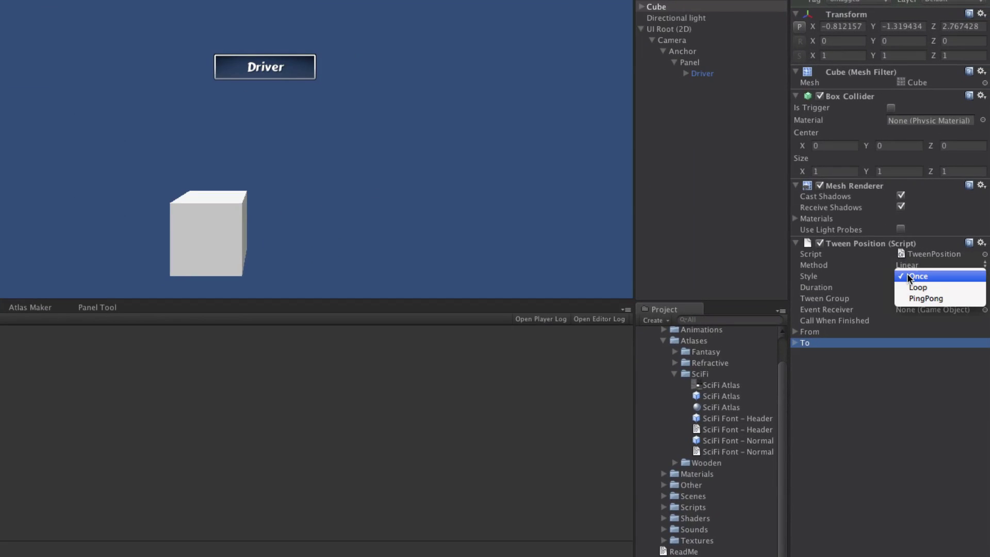
{"action": "left_click", "coordinate": [947, 287]}
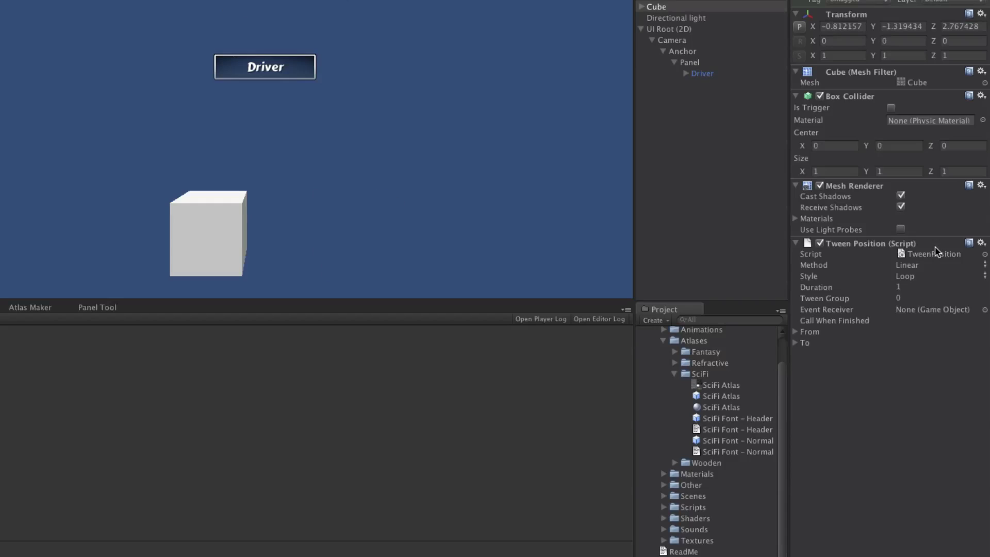
{"action": "left_click", "coordinate": [918, 276]}
{"action": "left_click", "coordinate": [921, 286]}
{"action": "left_click", "coordinate": [936, 265]}
{"action": "left_click", "coordinate": [952, 297]}
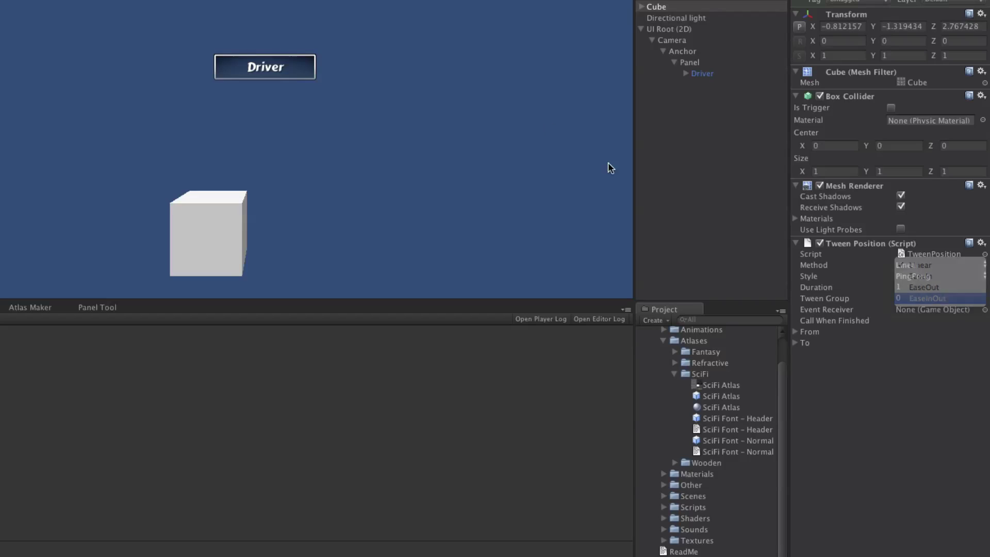
{"action": "left_click", "coordinate": [284, 3]}
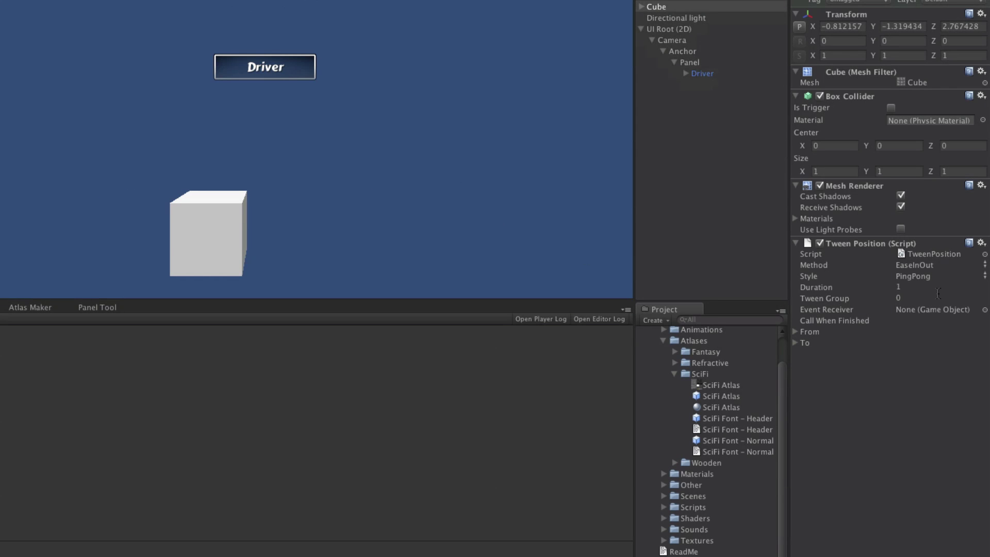
Try a tween Duration of 2, then stop playback.
{"action": "left_click", "coordinate": [938, 287]}
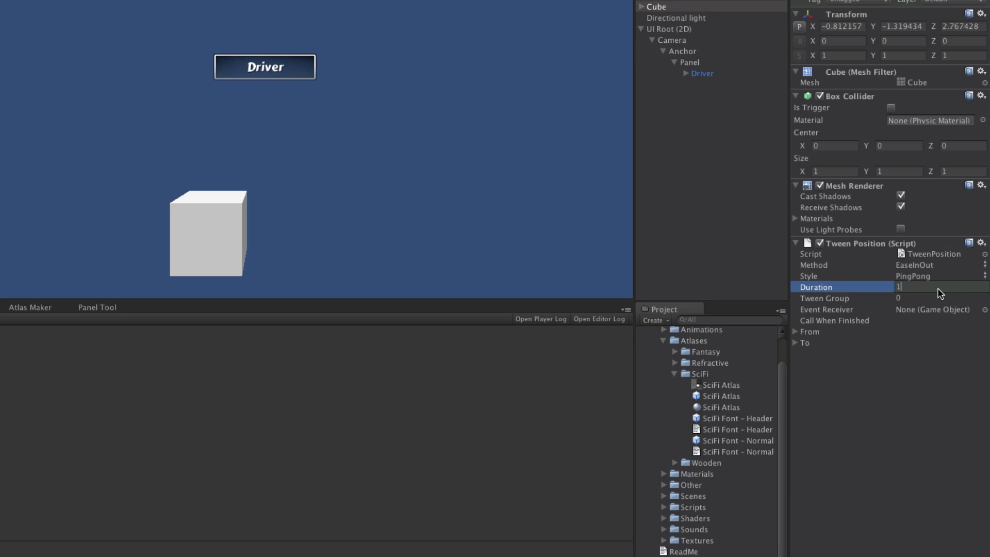
{"action": "type", "text": "2"}
{"action": "key", "text": "Return"}
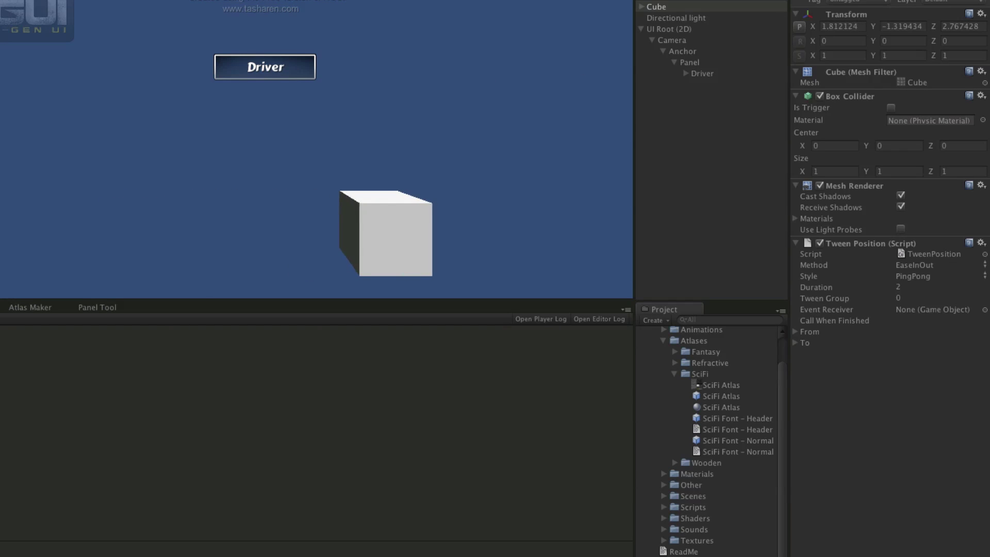
{"action": "key", "text": "super+p"}
Set Duration to 1.5, play the scene, and click Driver to spawn floating text.
{"action": "left_click", "coordinate": [944, 285]}
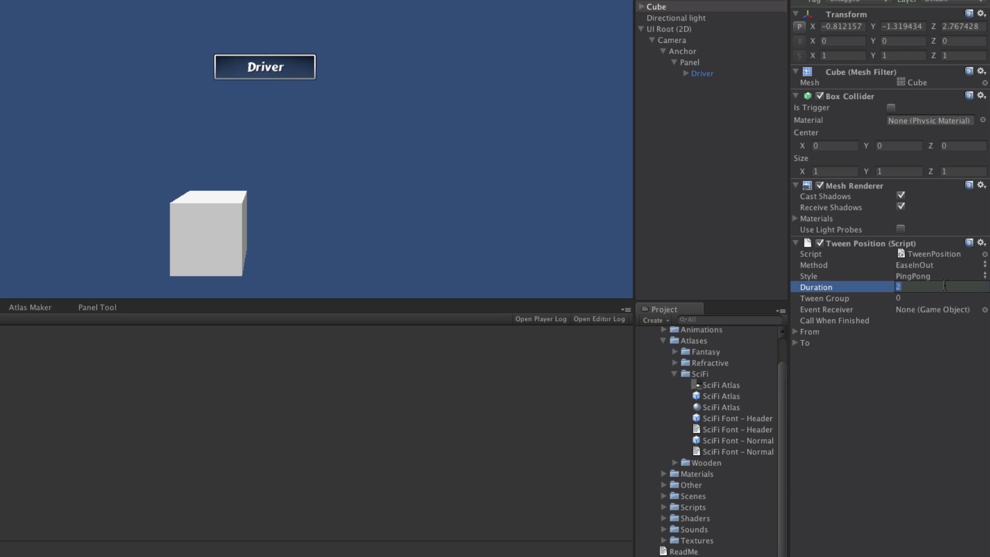
{"action": "type", "text": "1.5"}
{"action": "key", "text": "Return"}
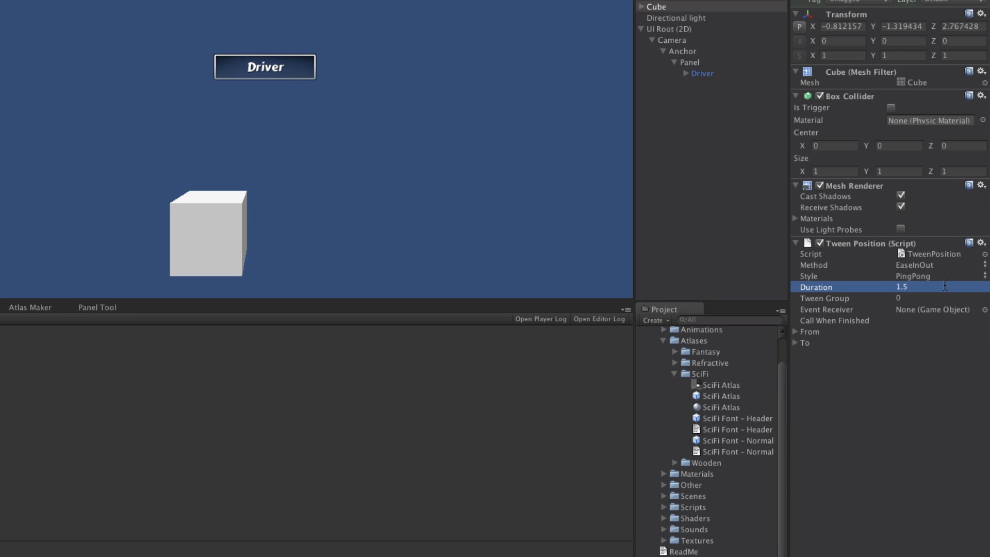
{"action": "key", "text": "super+p"}
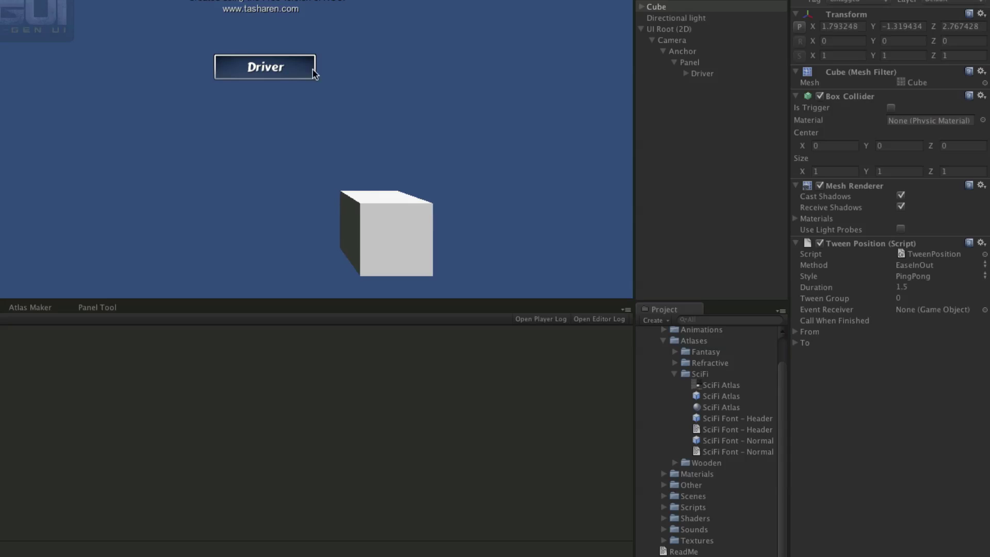
{"action": "left_click", "coordinate": [273, 69]}
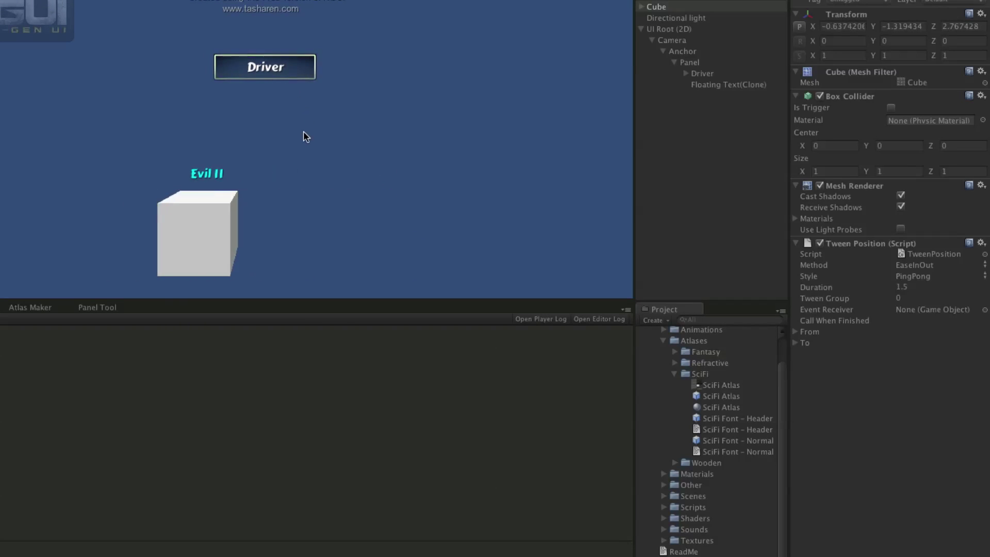